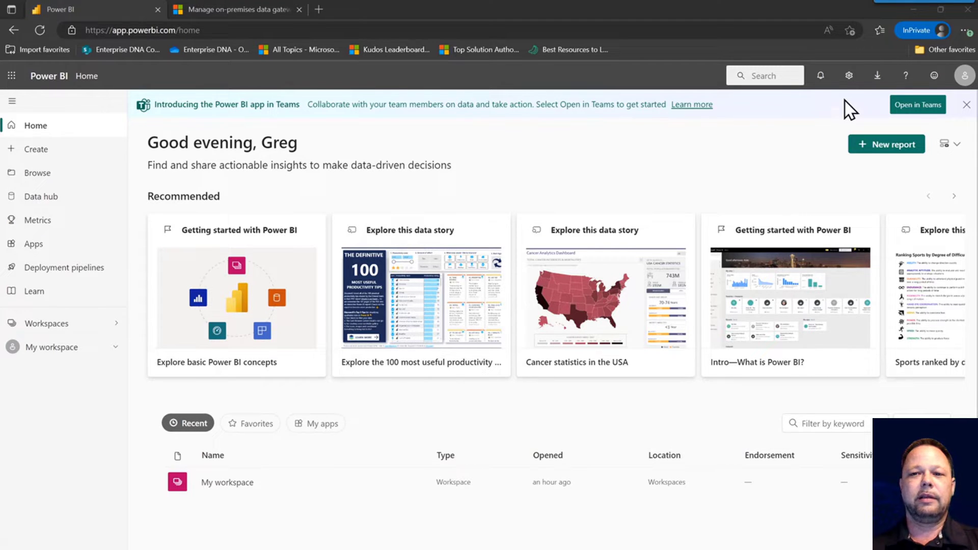
- Open the gear Settings menu in the Power BI top bar
left_click(849, 77)
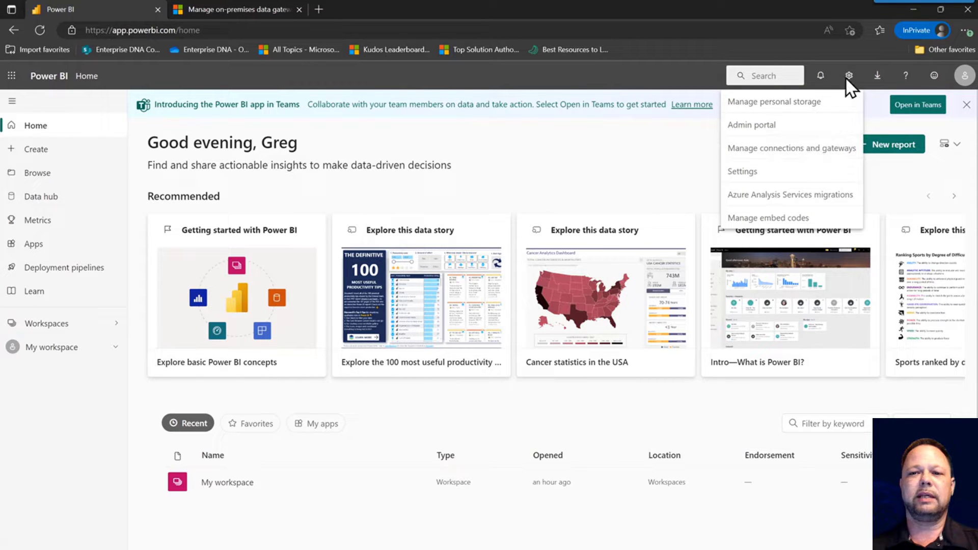
- Go to Manage connections and gateways and show the On-premises data gateways list with PPUMVPDG
left_click(813, 153)
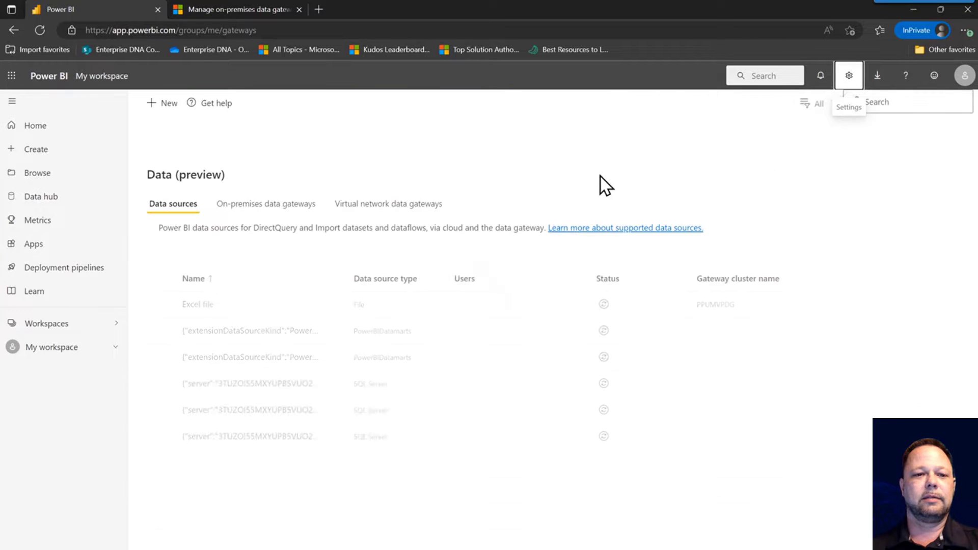
left_click(264, 214)
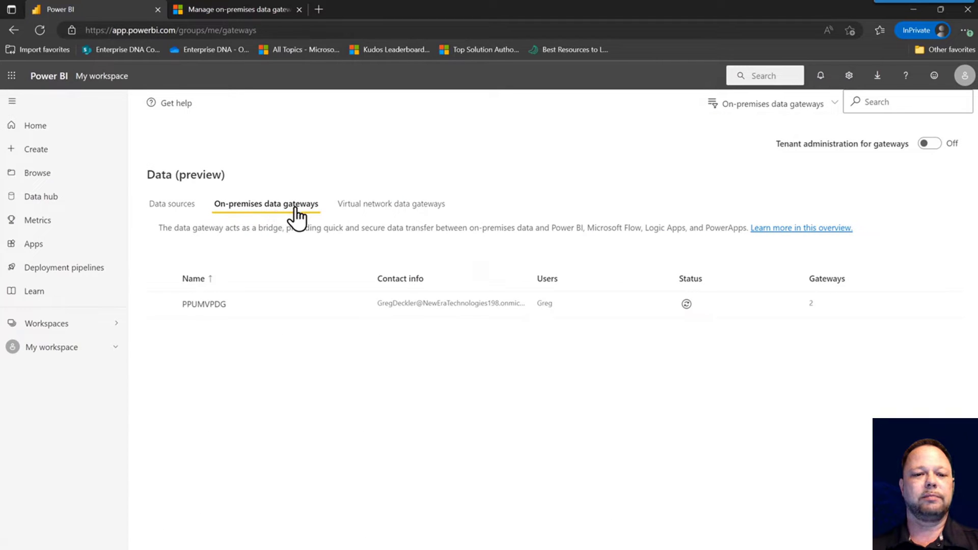
mouse_move(290, 323)
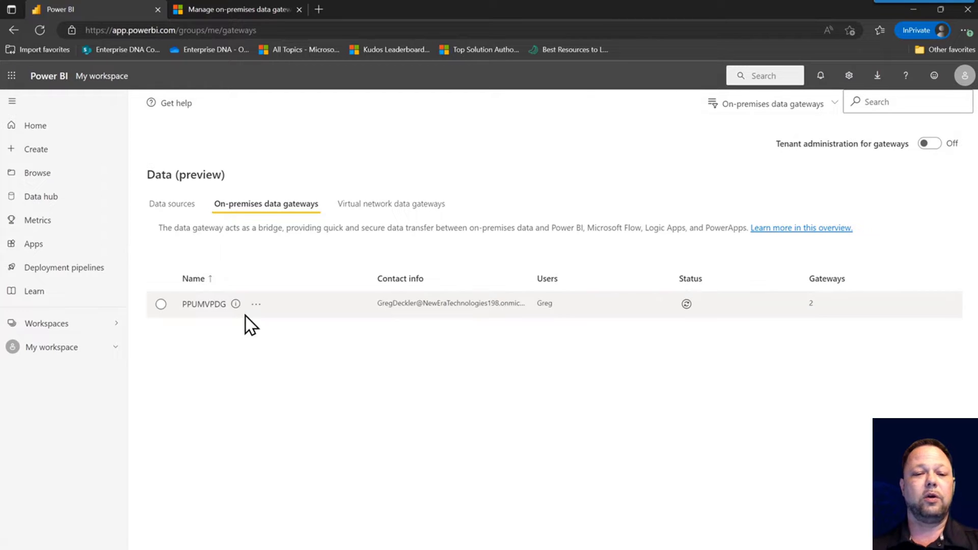
- Select the PPUMVPDG cluster and view its members, PPUMVPDG (Primary) and PPUMVPDG2
left_click(161, 304)
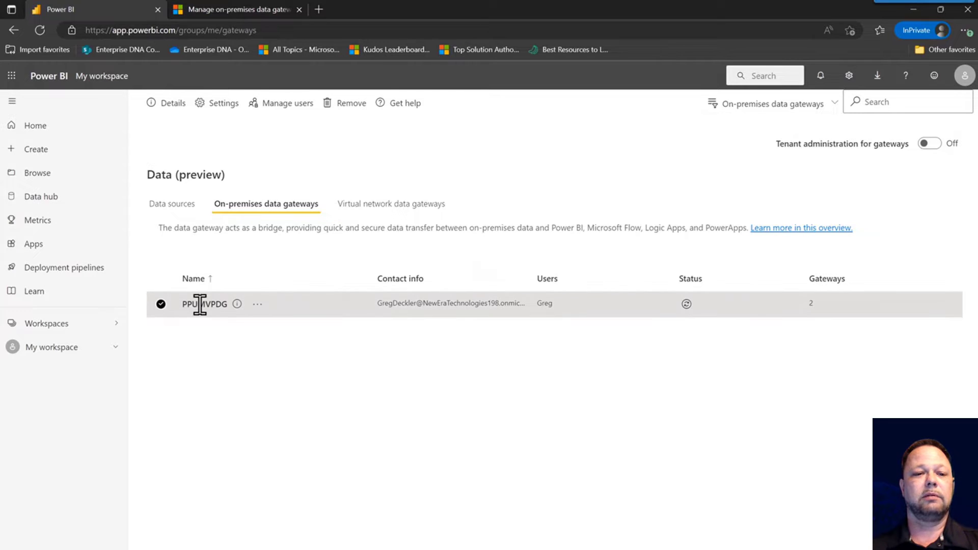
left_click(176, 105)
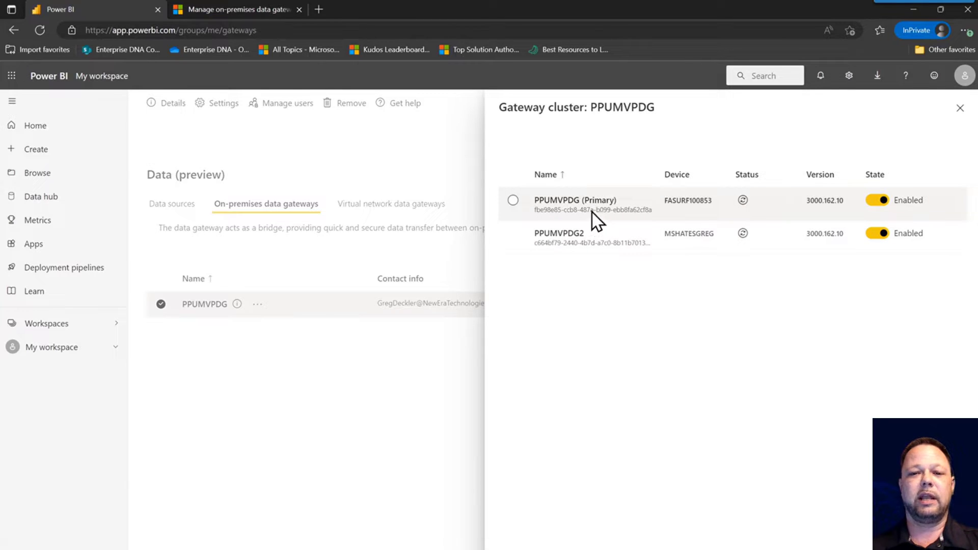
- Try removing the PPUMVPDG (Primary) member and confirm the removal
left_click(514, 202)
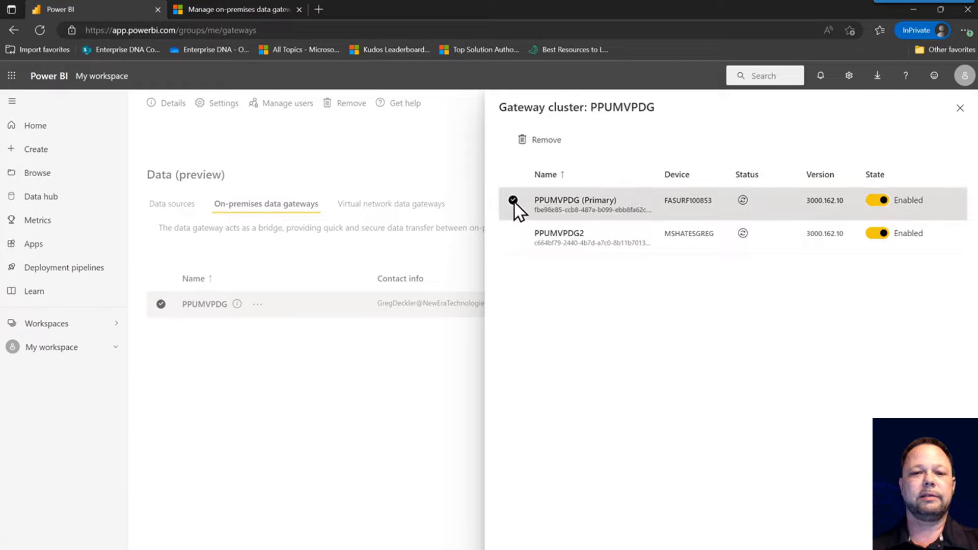
left_click(545, 141)
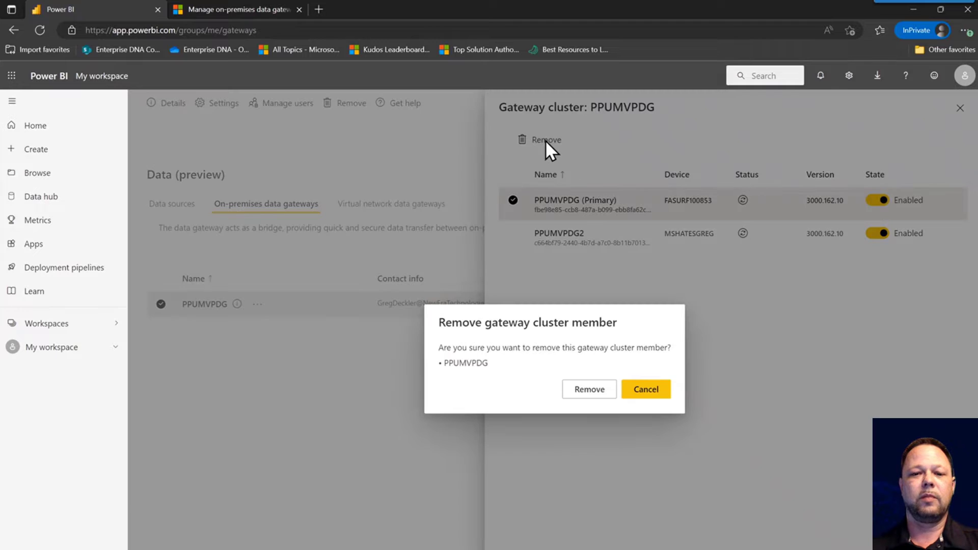
left_click(589, 390)
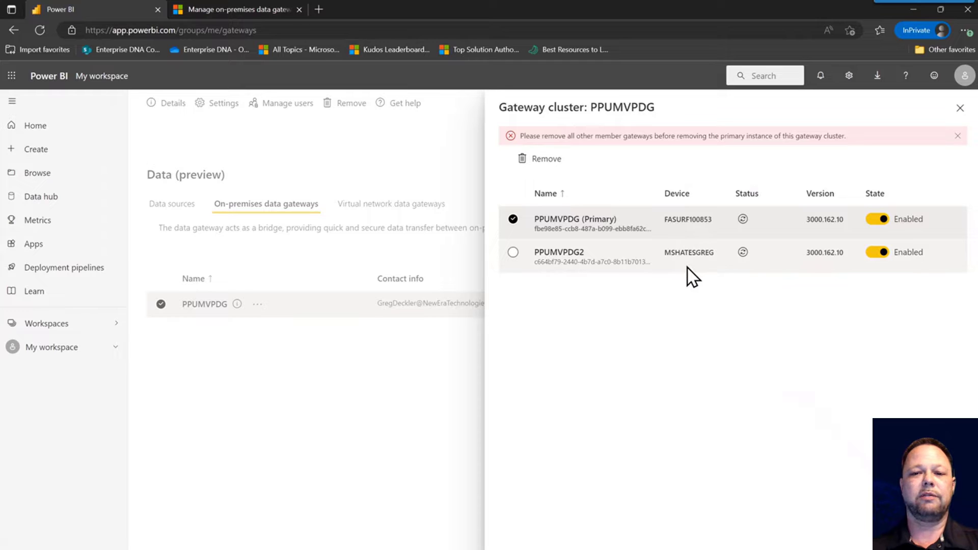
- Refresh the status of both gateway members, then close the cluster pane
left_click(743, 219)
left_click(743, 253)
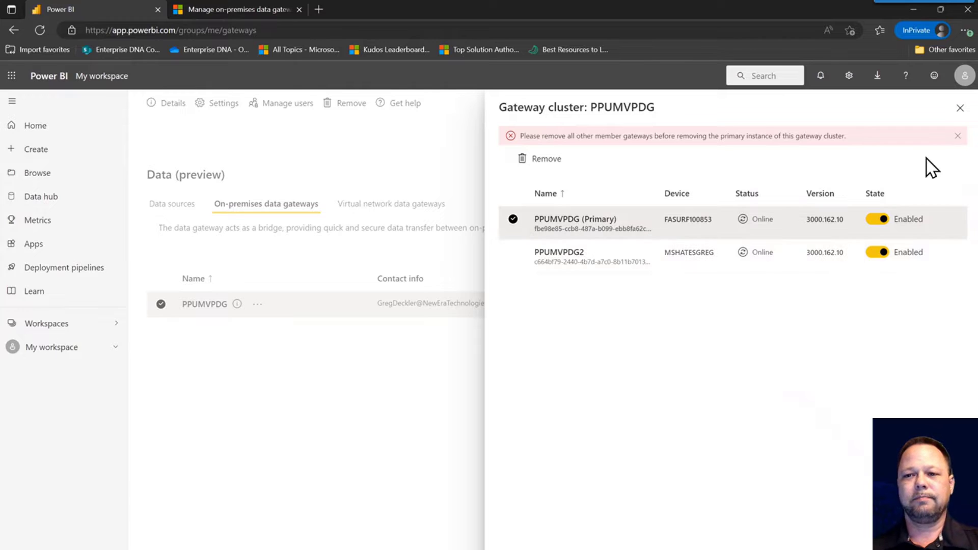
left_click(960, 108)
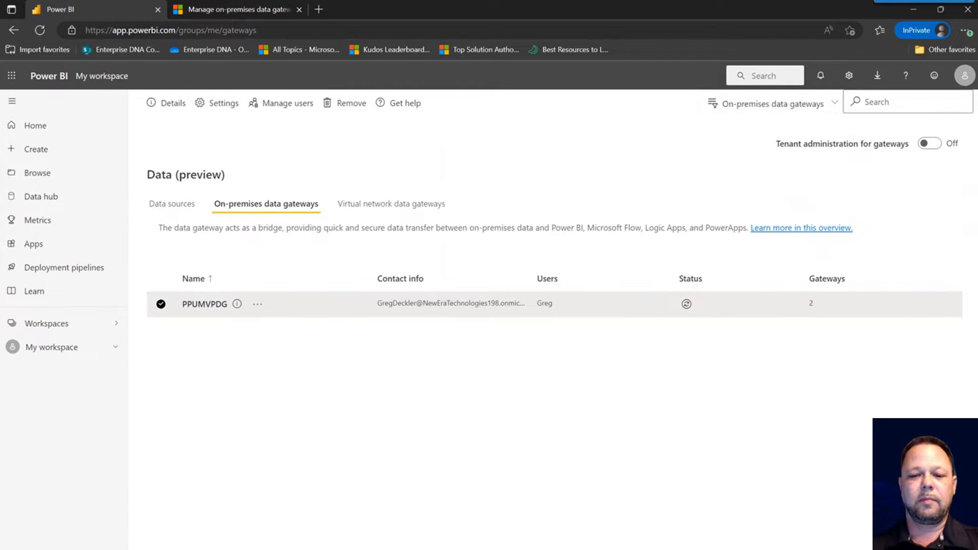
- Uninstall the On-premises data gateway app from Windows Settings Installed apps
key("alt+Tab")
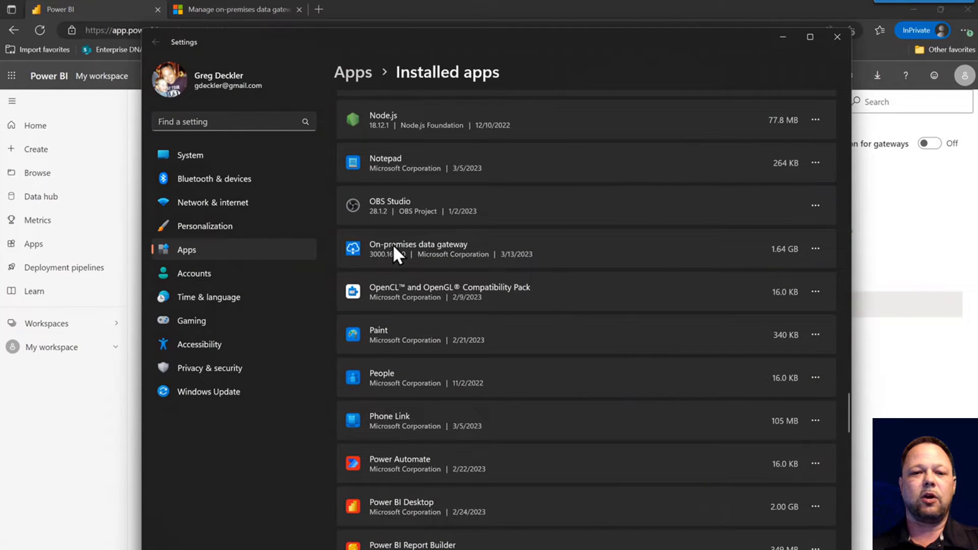
left_click(815, 248)
left_click(711, 294)
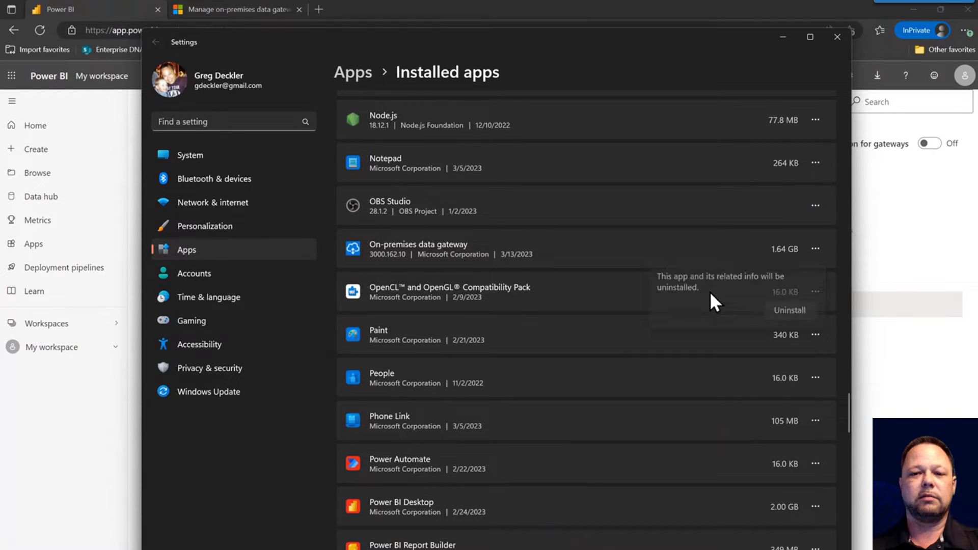
left_click(772, 313)
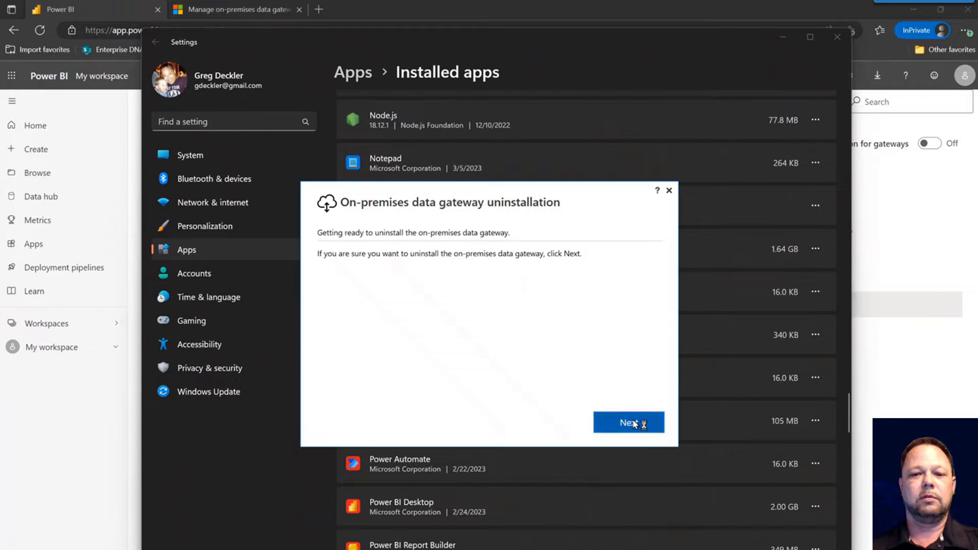
left_click(631, 422)
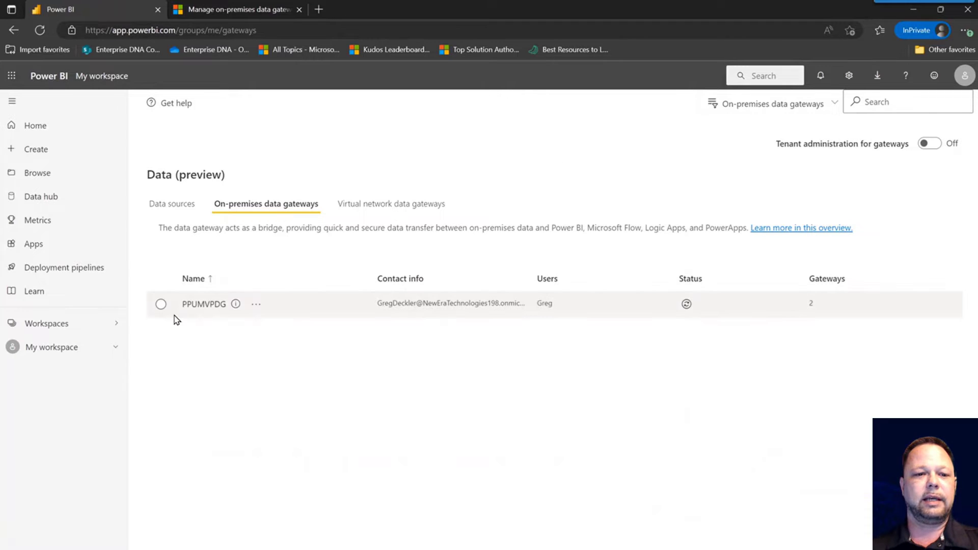
- Select PPUMVPDG and bring up its cluster Settings pane
left_click(161, 304)
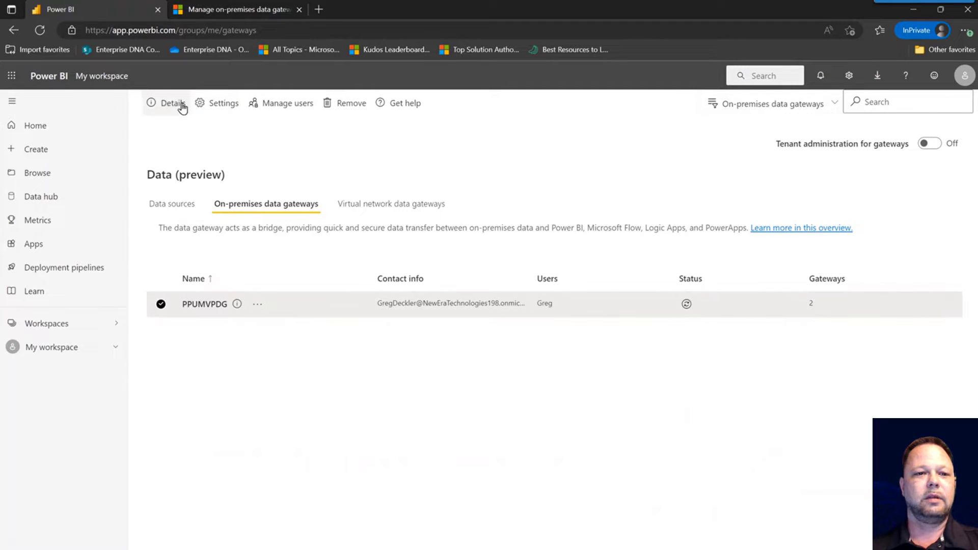
left_click(222, 104)
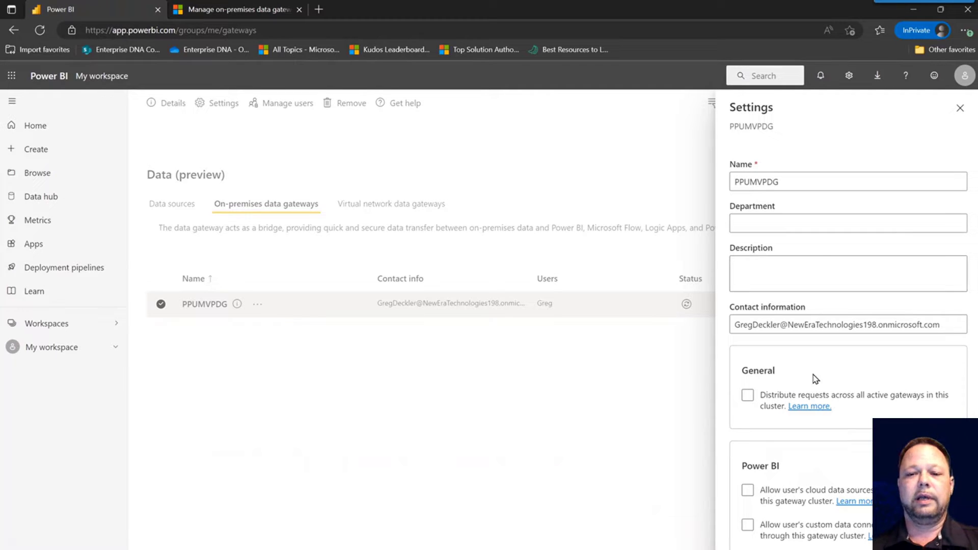
- Enable 'Distribute requests across all active gateways' and 'Allow user's cloud data sources to refresh', then save
left_click(747, 396)
left_click(747, 396)
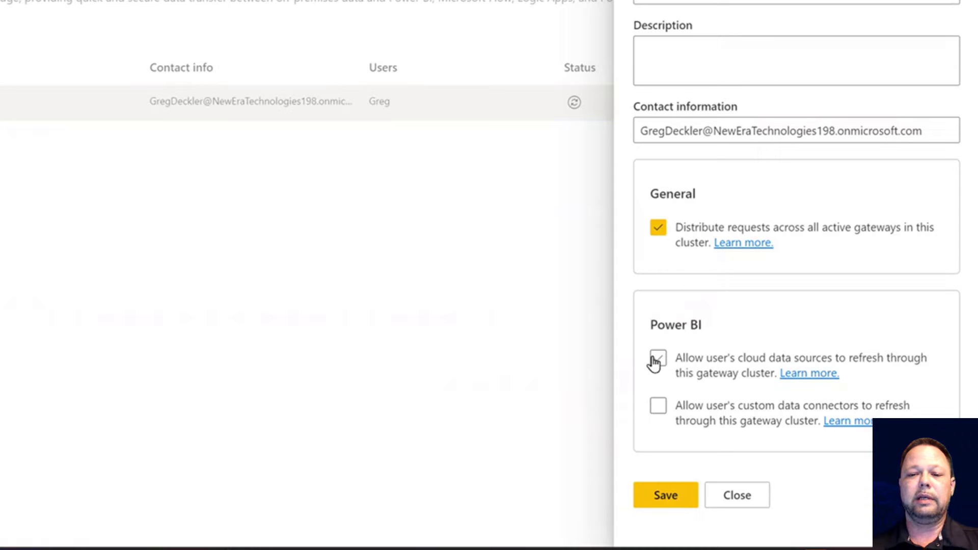
left_click(658, 360)
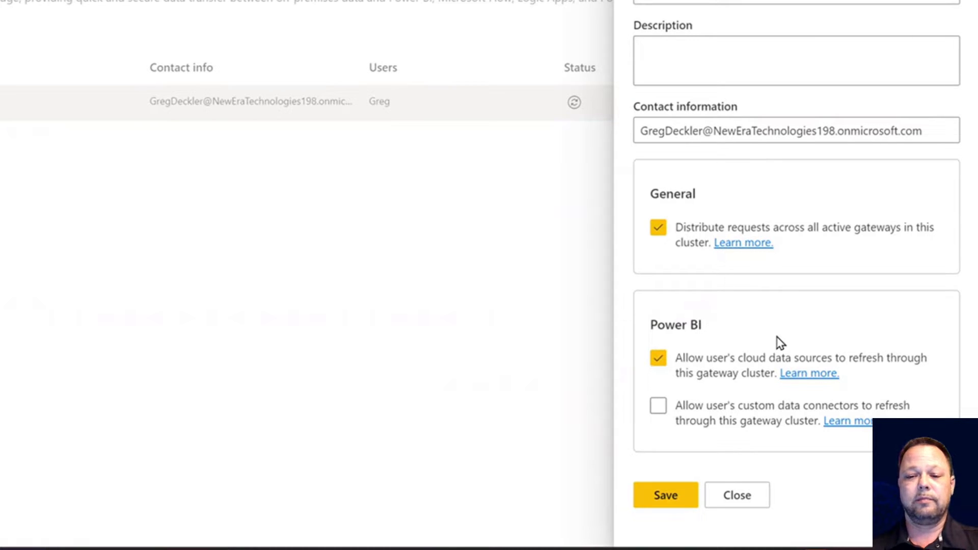
left_click(677, 498)
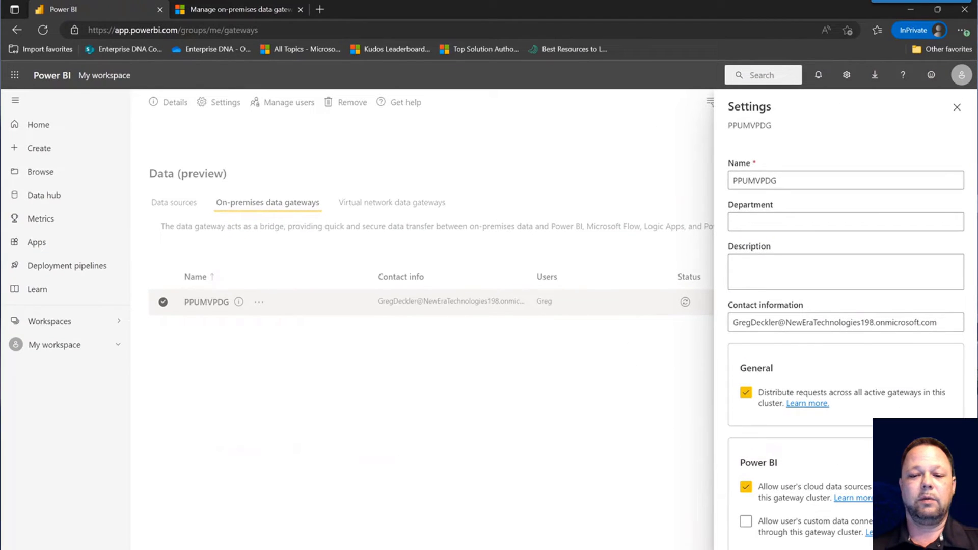
- Run GatewayInstall (1) from Downloads, accept the terms of use, and start installing
key("alt+Tab")
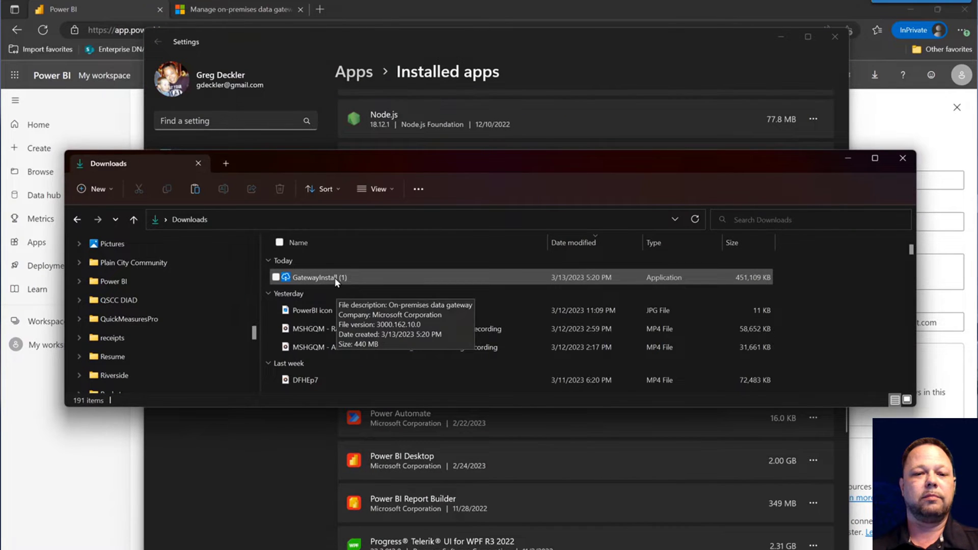
double_click(335, 278)
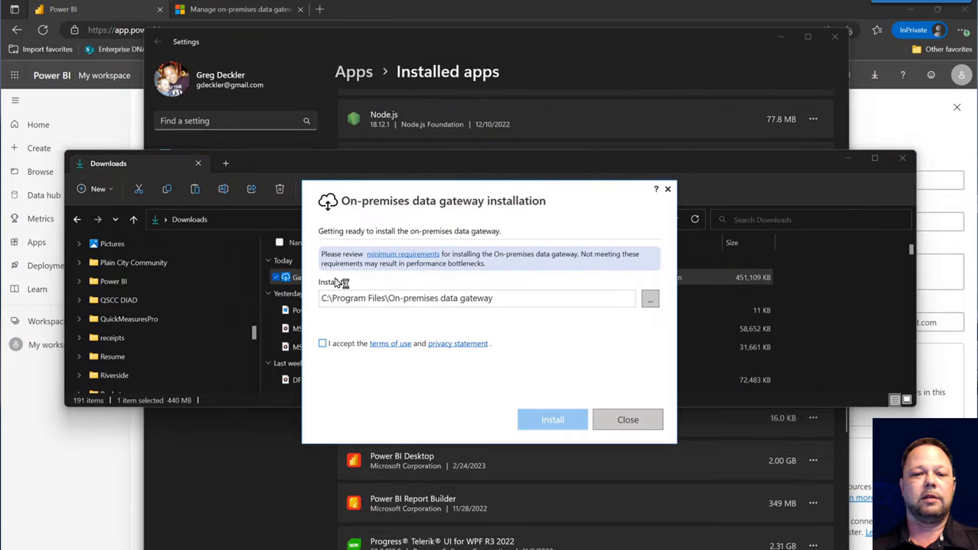
left_click(323, 343)
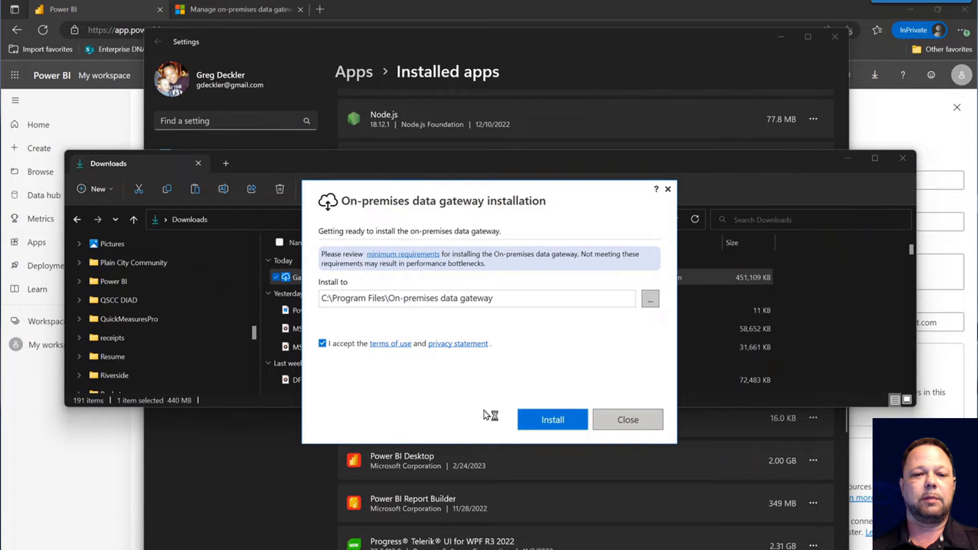
left_click(553, 421)
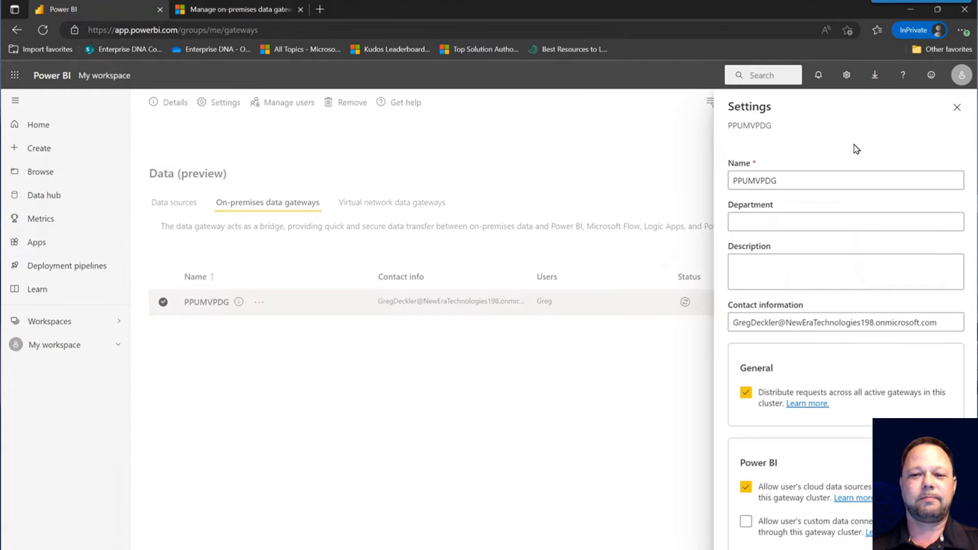
- Close the cluster Settings pane and turn Tenant administration for gateways On
left_click(955, 111)
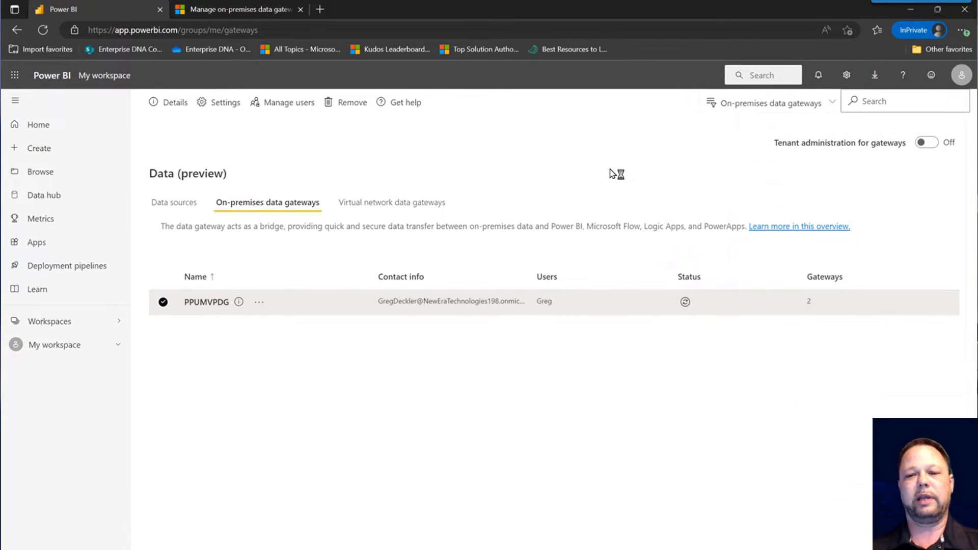
left_click(927, 145)
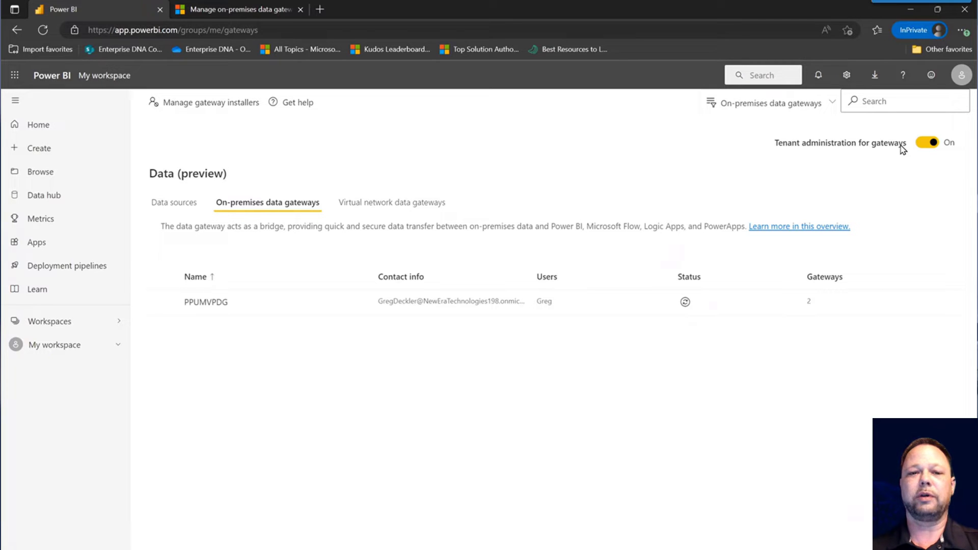
- Review the Manage gateway installers pane twice, closing it each time without changes
left_click(222, 107)
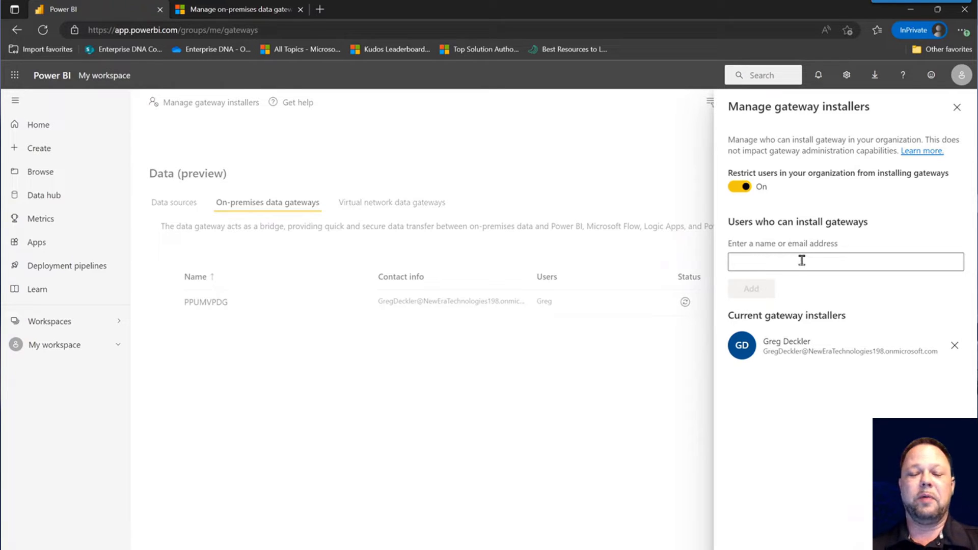
left_click(802, 261)
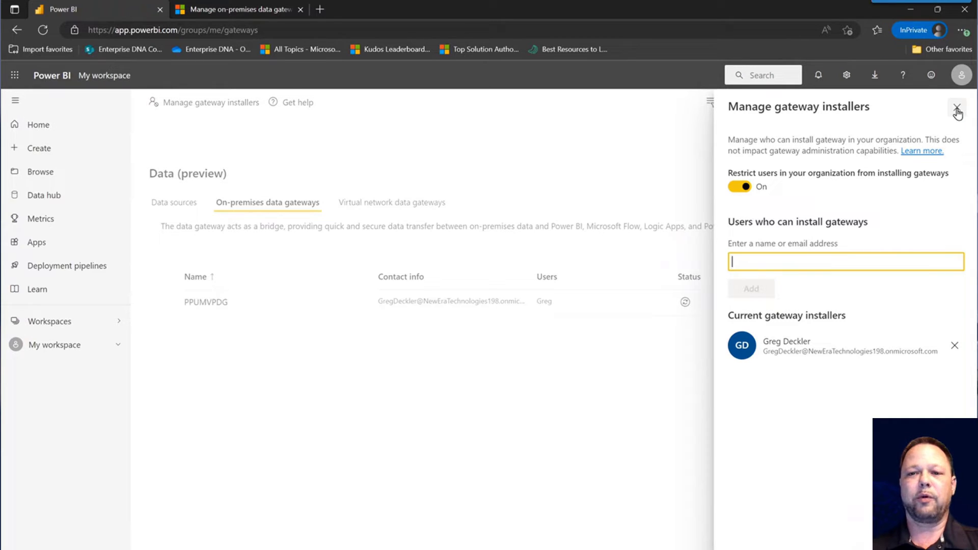
left_click(958, 109)
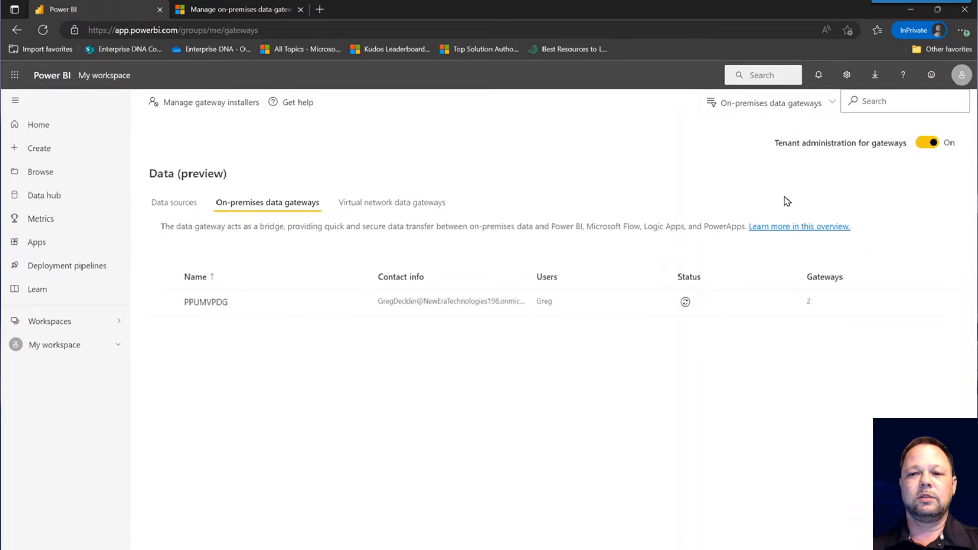
left_click(220, 103)
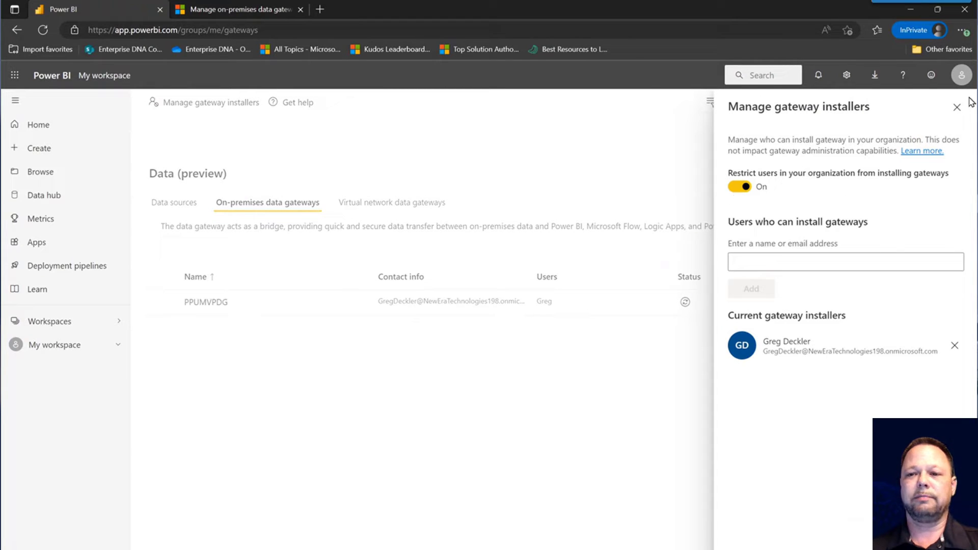
left_click(957, 109)
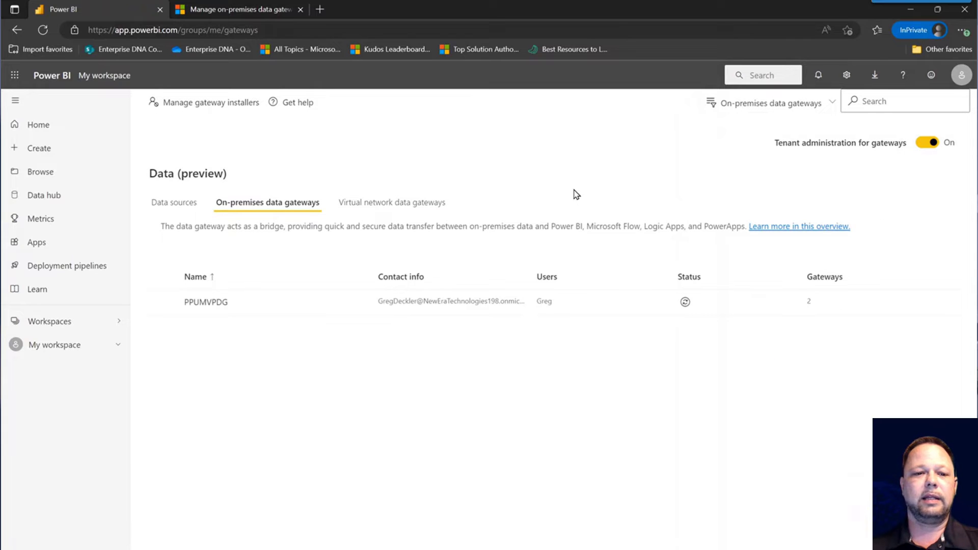
- Review the PPUMVPDG admin user's permission options, Connection Creator and with resharing, without saving changes
left_click(163, 303)
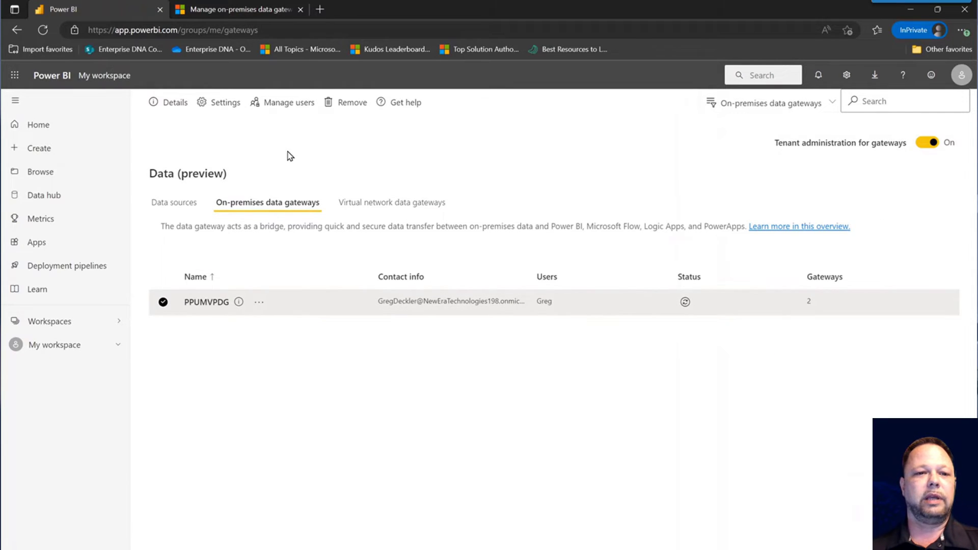
left_click(289, 104)
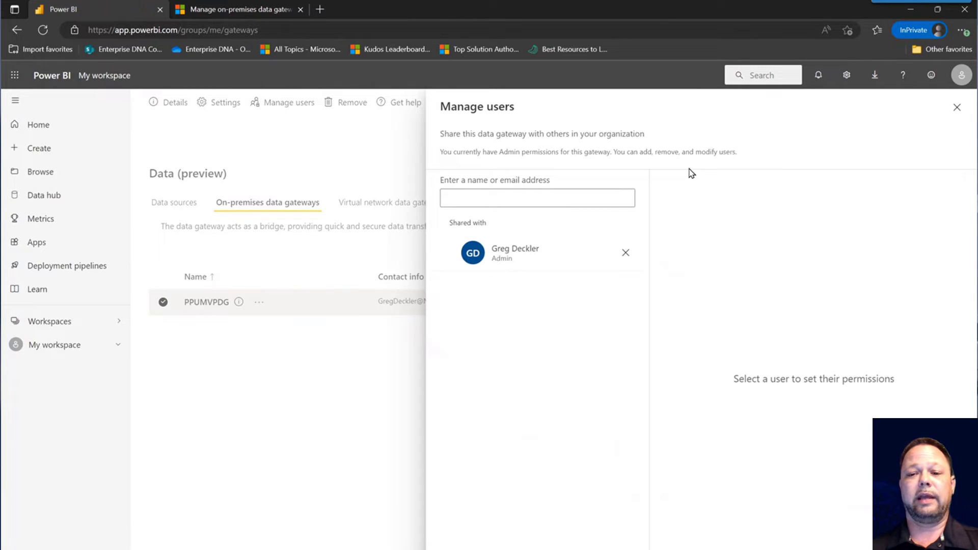
left_click(542, 256)
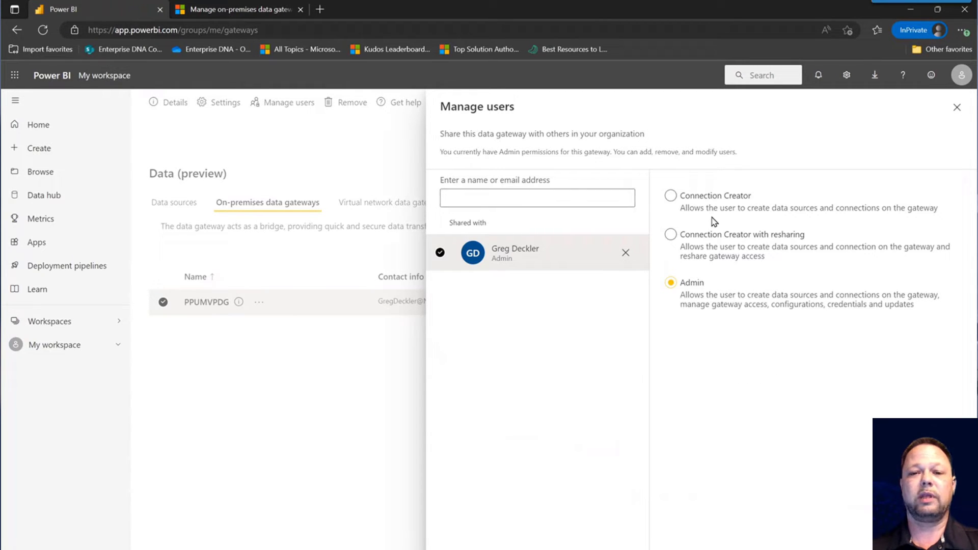
left_click(704, 202)
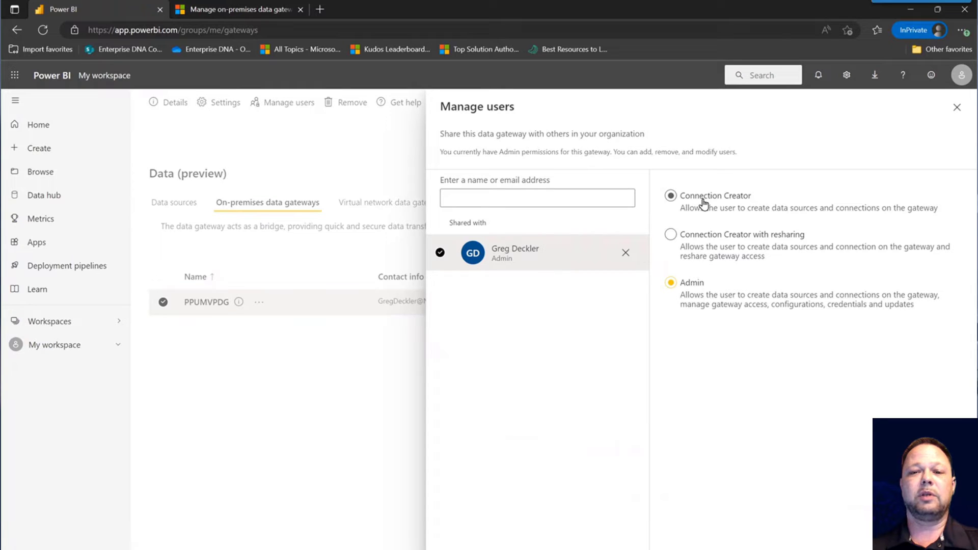
left_click(704, 243)
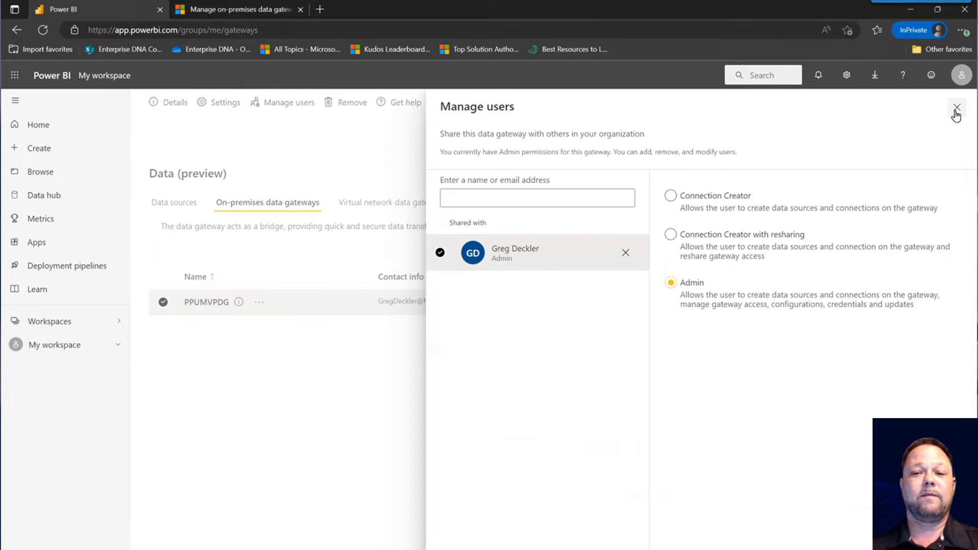
left_click(956, 111)
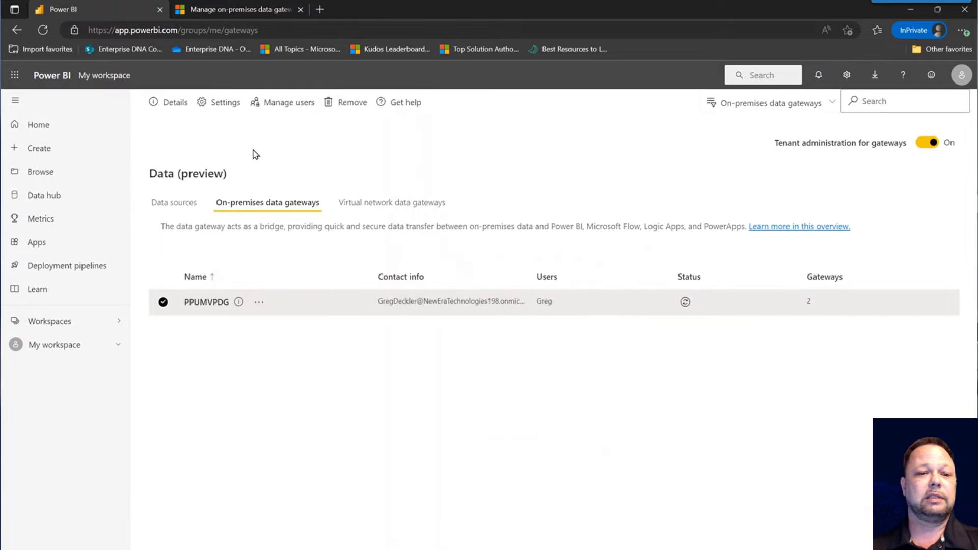
- In Data sources, select the Excel file source and show its Manage users list
left_click(182, 205)
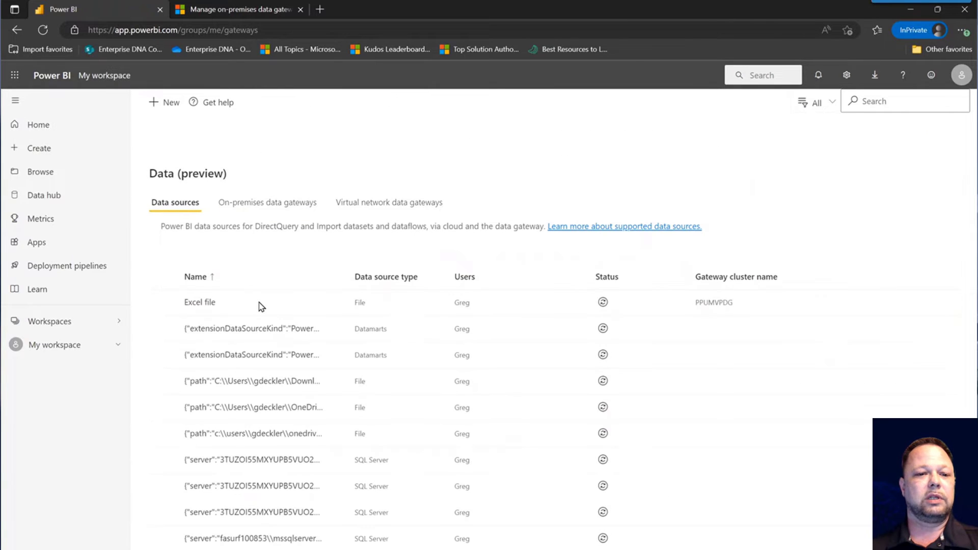
left_click(163, 303)
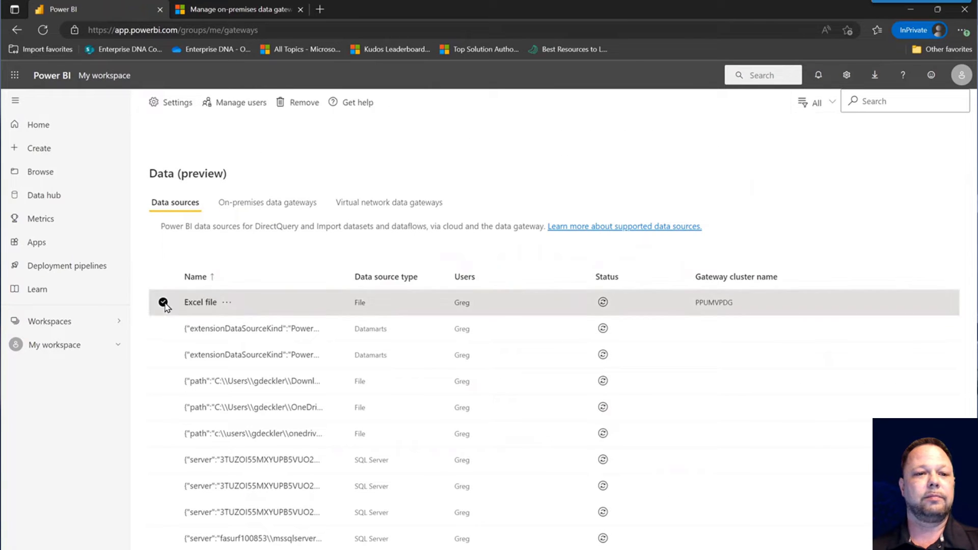
left_click(242, 108)
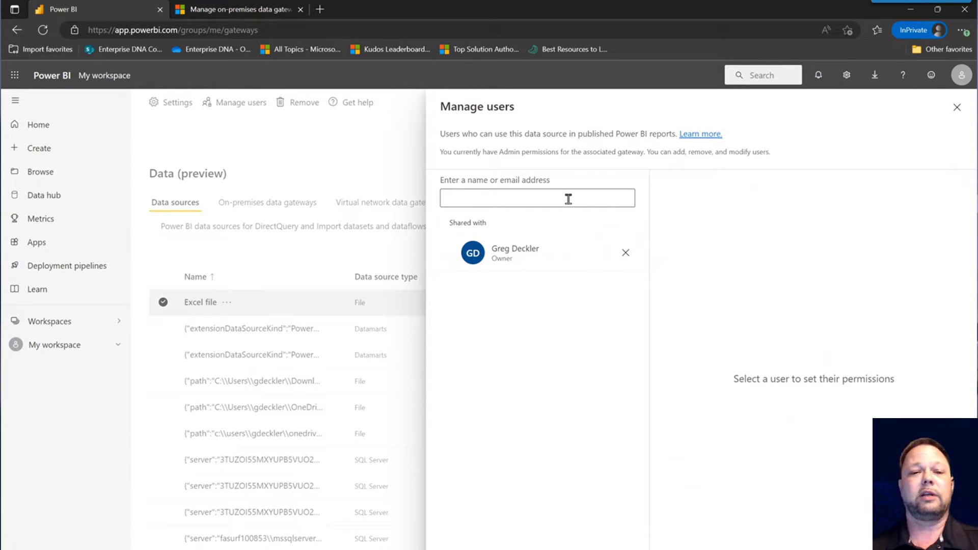
- Return to the on-premises data gateways list and inspect the PPUMVPDG cluster's settings
left_click(956, 108)
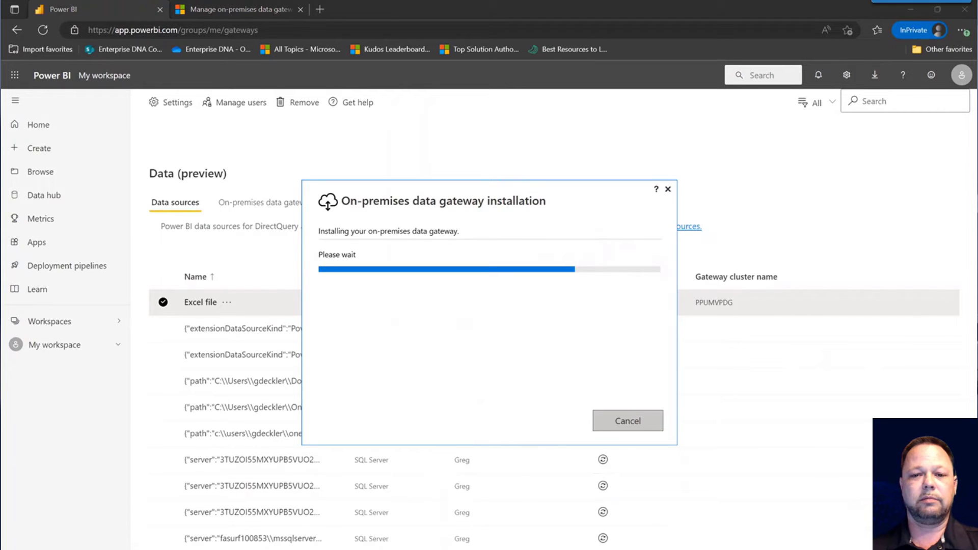
left_click(782, 150)
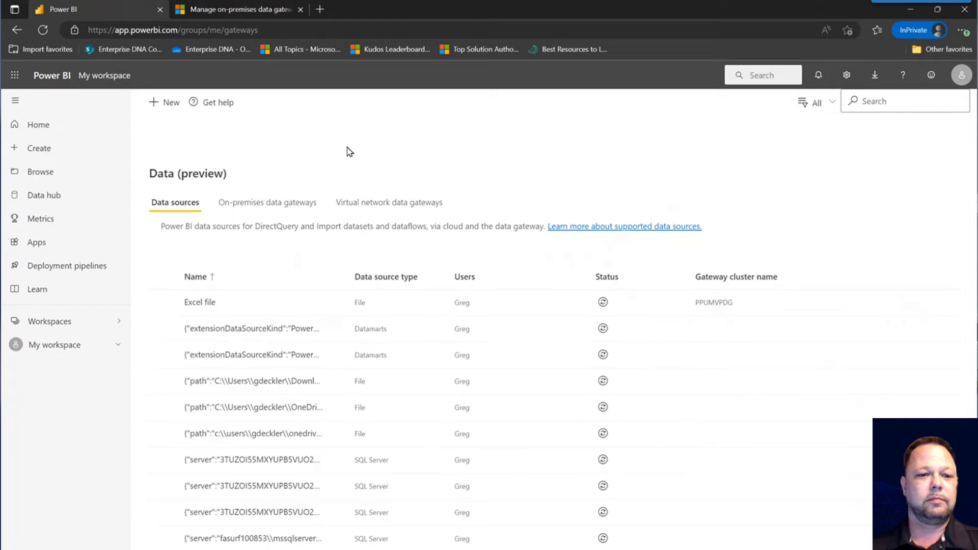
left_click(226, 204)
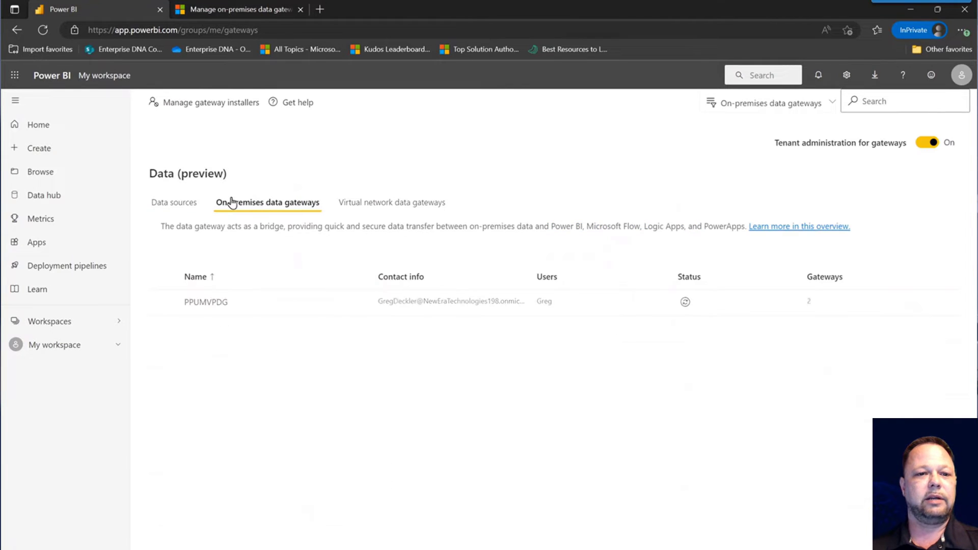
left_click(163, 304)
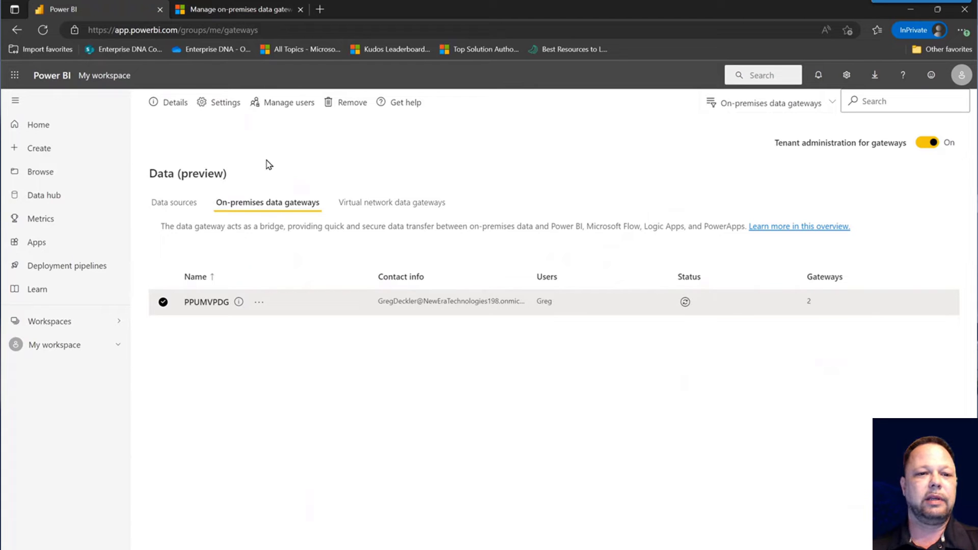
left_click(226, 104)
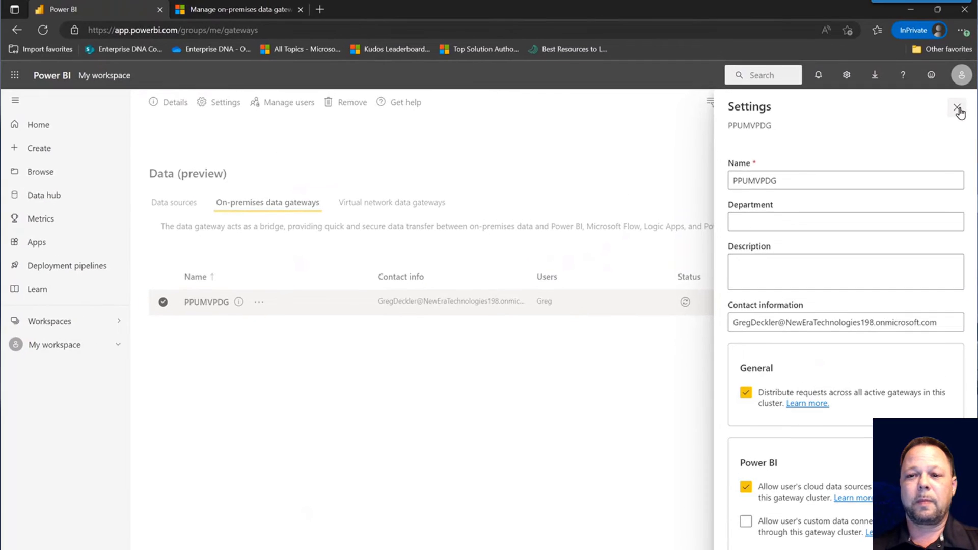
left_click(956, 108)
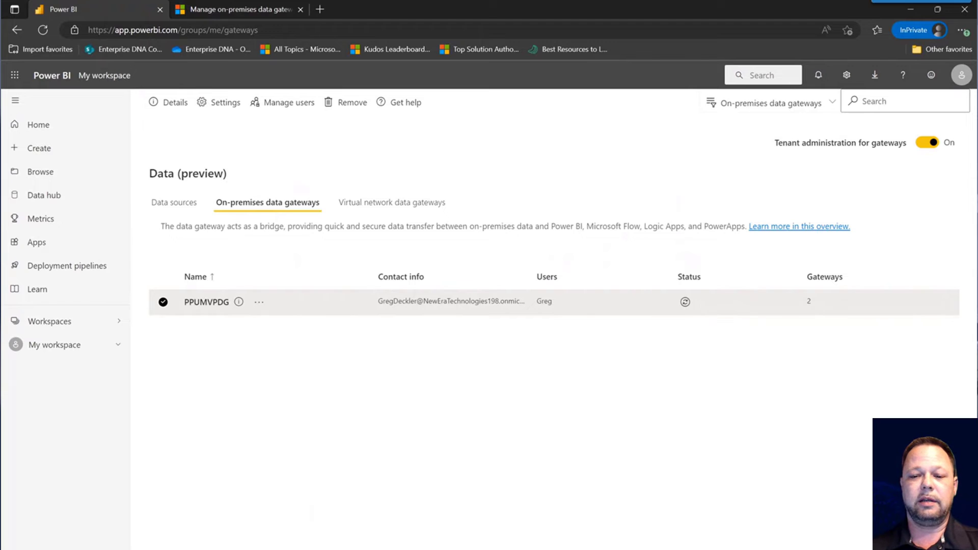
- Refresh PPUMVPDG's status and recheck the primary and PPUMVPDG2 members in its details
key("alt+Tab")
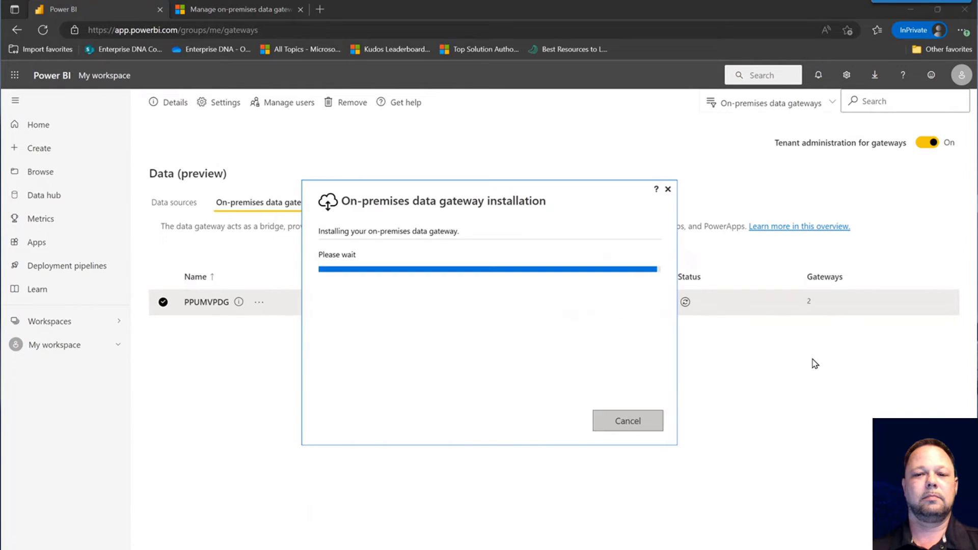
left_click(686, 302)
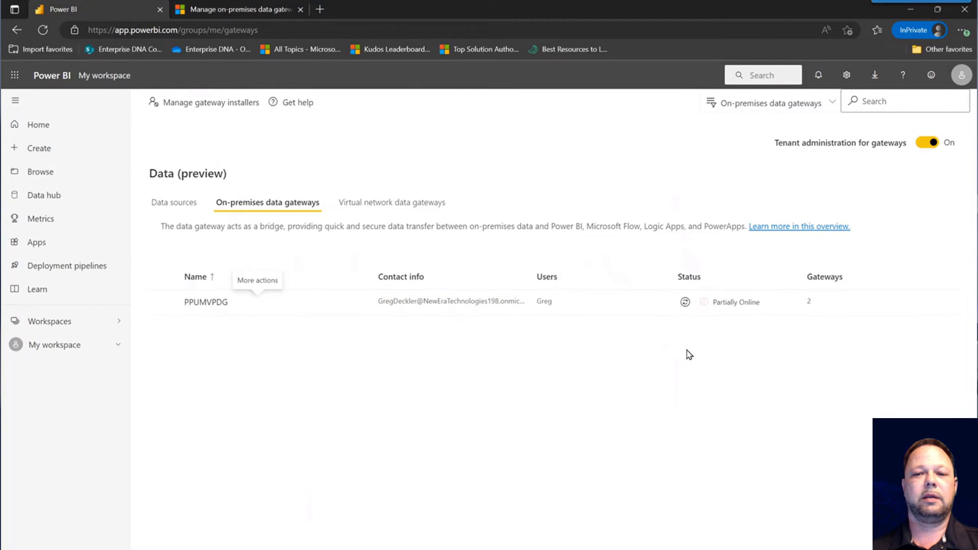
mouse_move(733, 305)
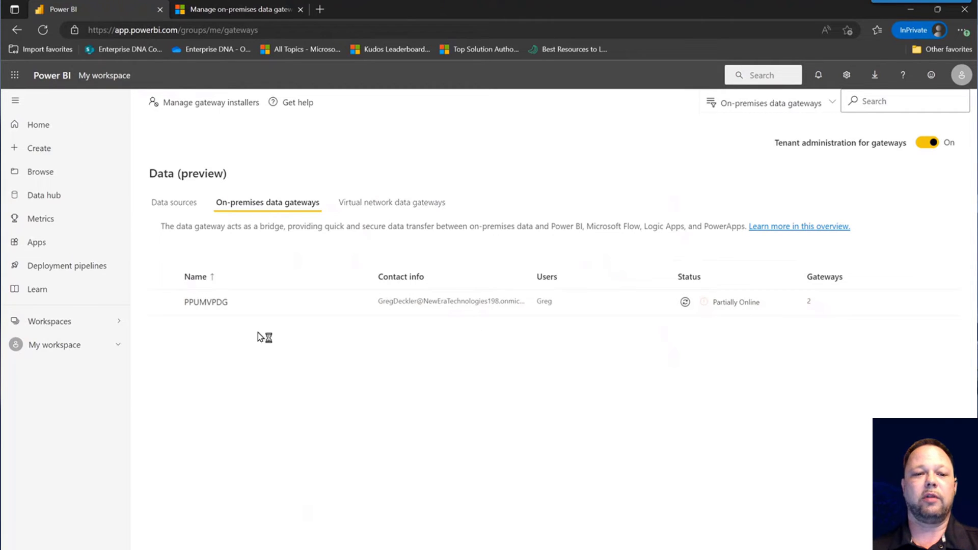
left_click(163, 303)
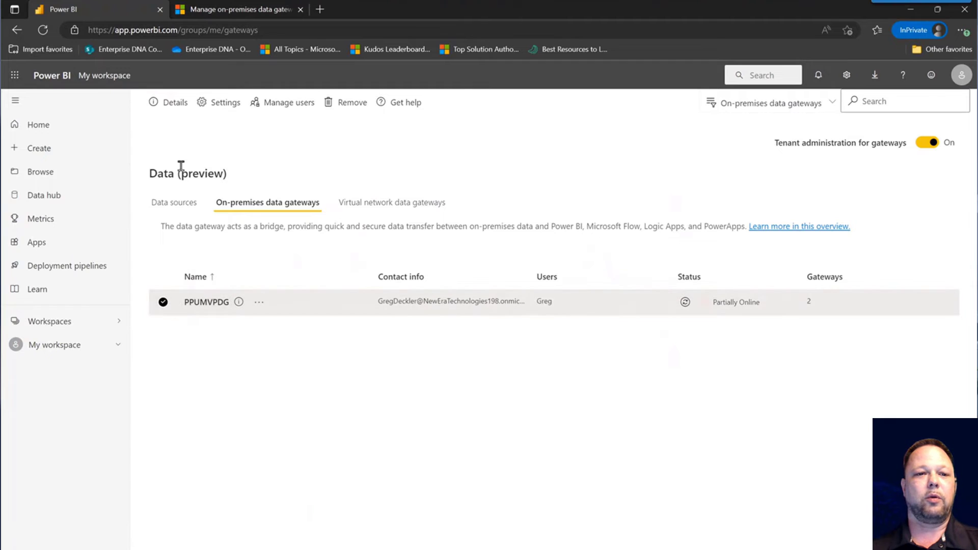
left_click(176, 105)
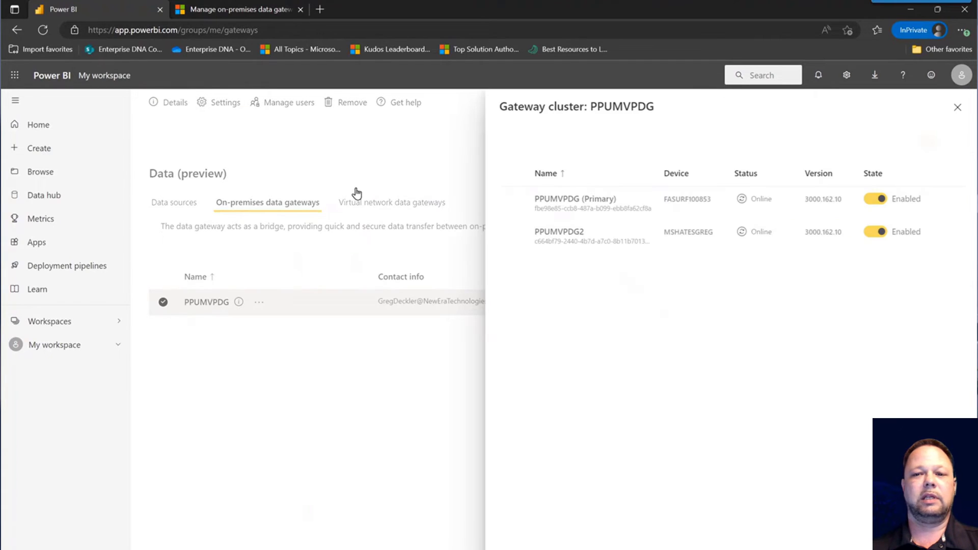
left_click(742, 199)
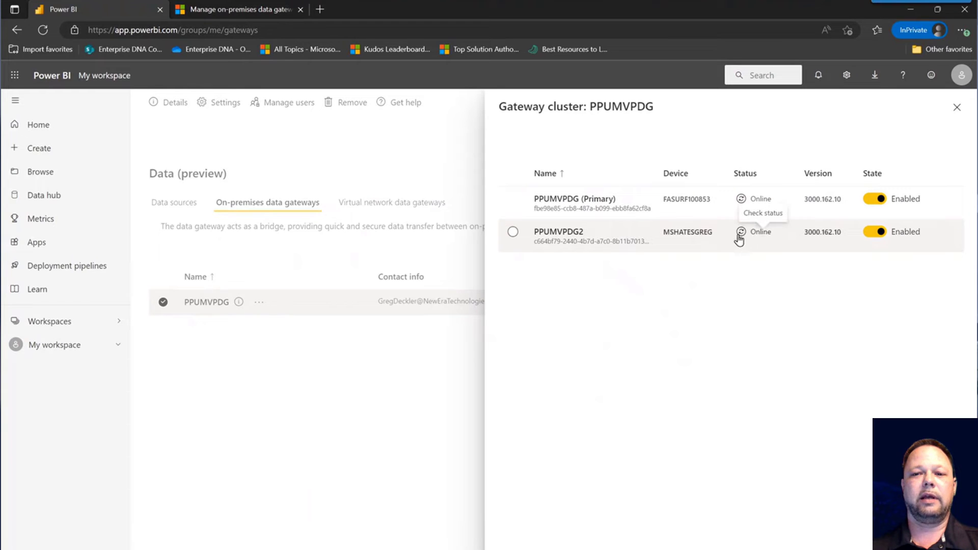
left_click(741, 232)
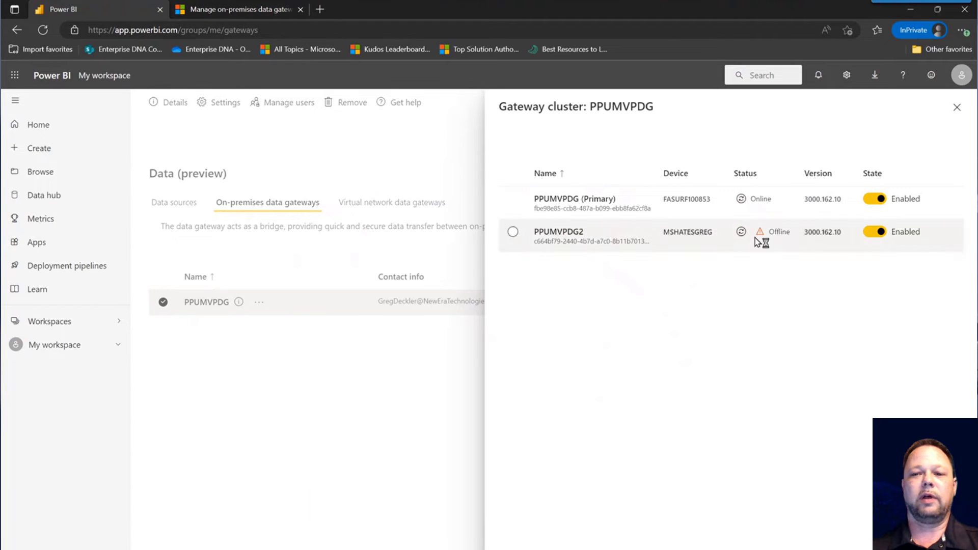
left_click(958, 107)
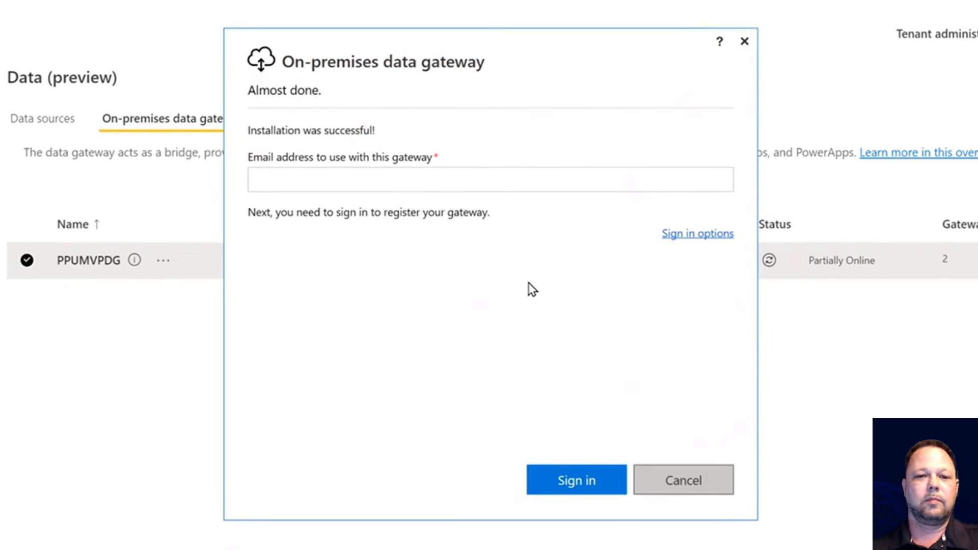
- Fill in the account e-mail from clipboard history and sign in to register the gateway
left_click(491, 182)
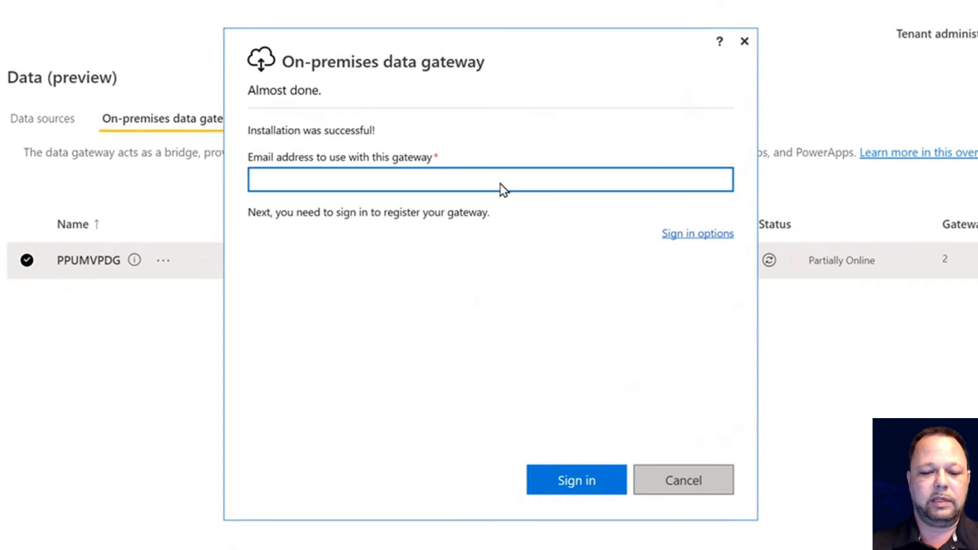
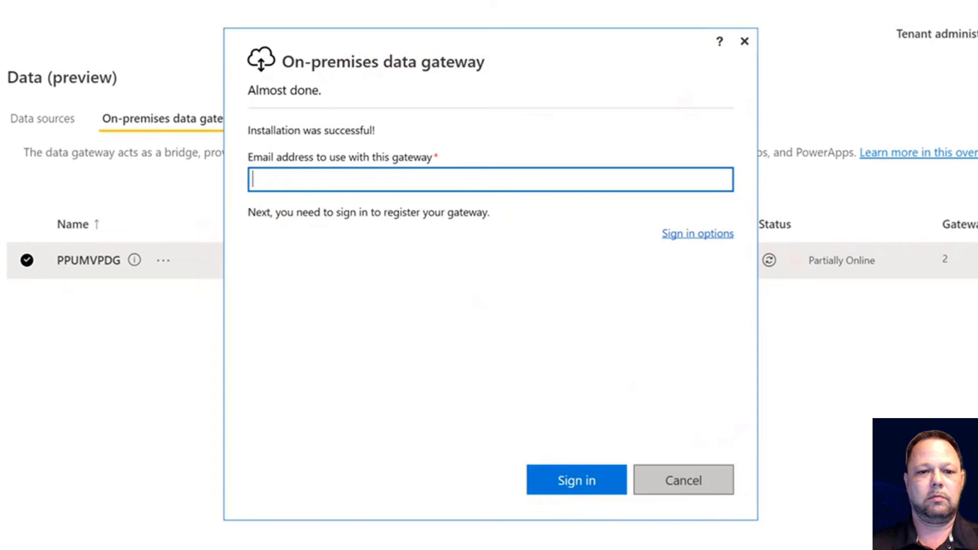
key("super+v")
left_click(390, 340)
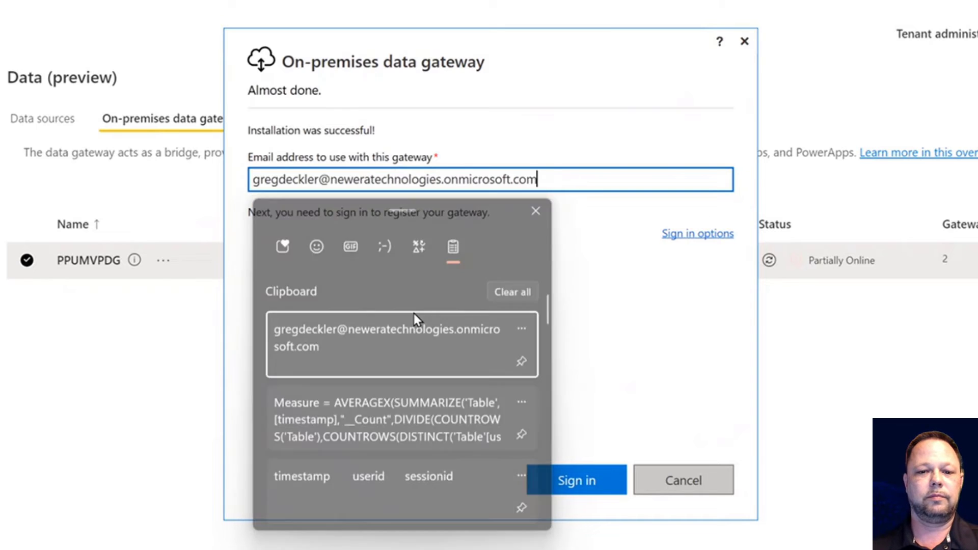
left_click(564, 481)
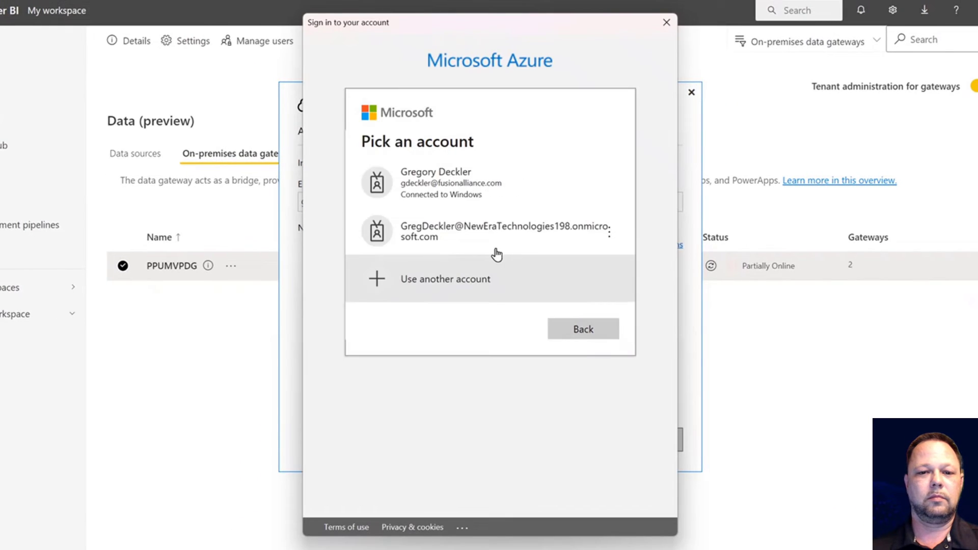
- Pick the tenant account and enter its password to finish signing in
left_click(497, 235)
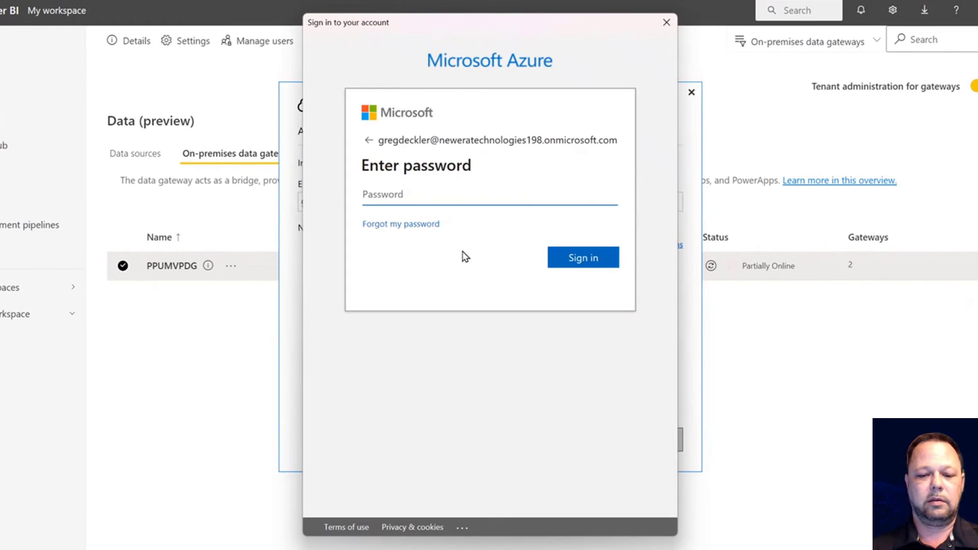
type("•••••••••")
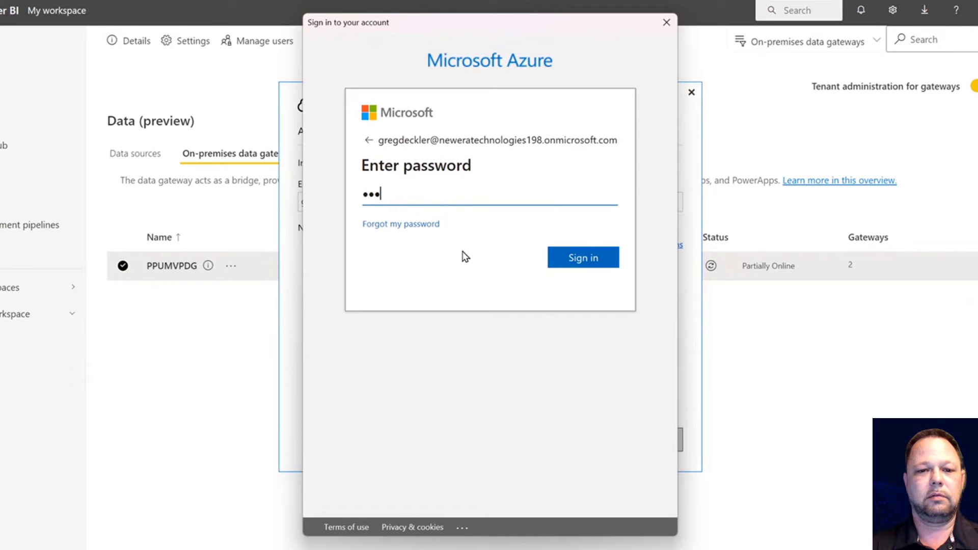
type("••••")
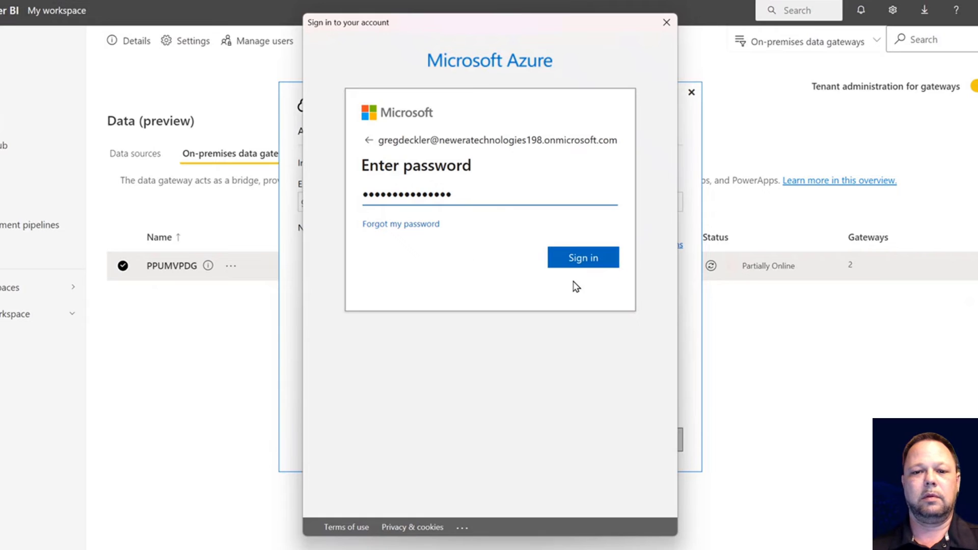
left_click(586, 268)
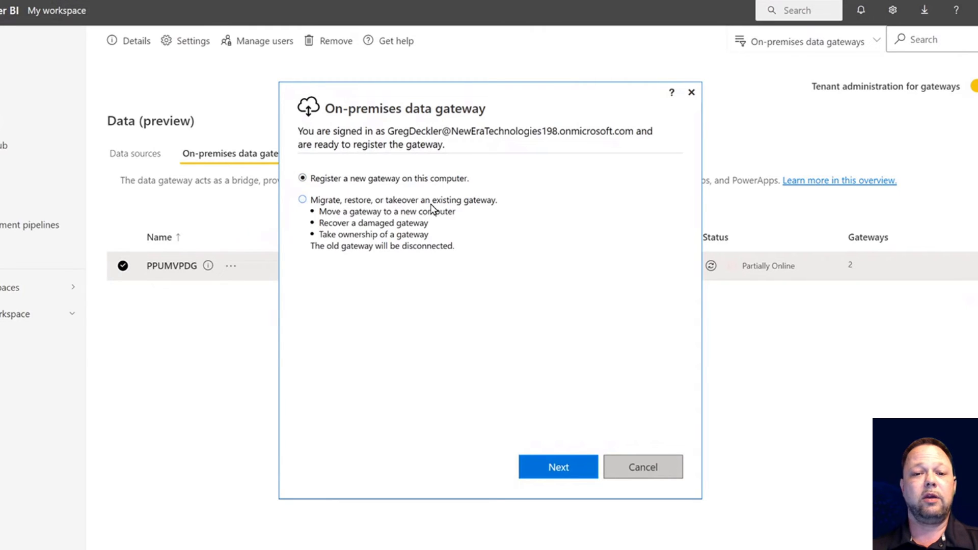
- Choose to migrate, restore, or take over a gateway, selecting cluster PPUMVPDG's Primary instance
left_click(302, 199)
left_click(559, 468)
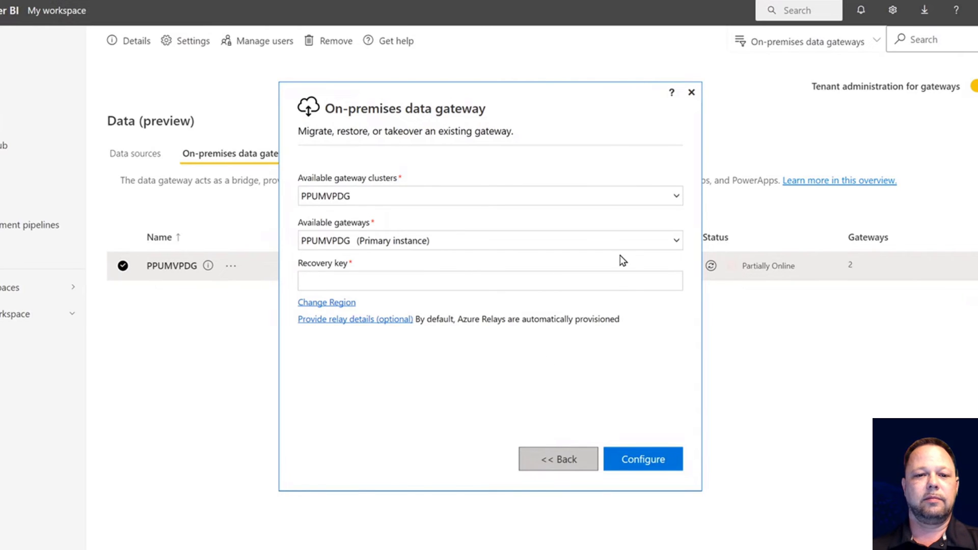
left_click(477, 244)
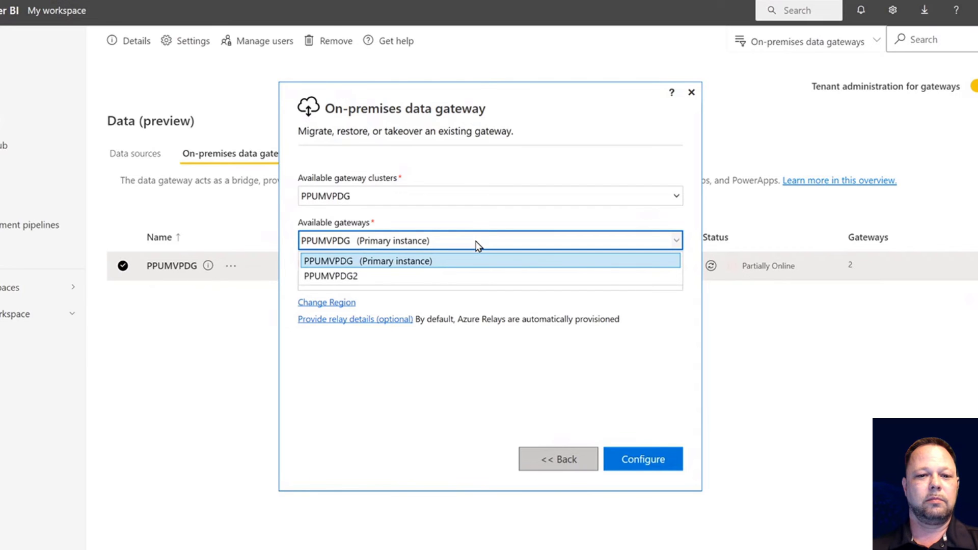
left_click(469, 261)
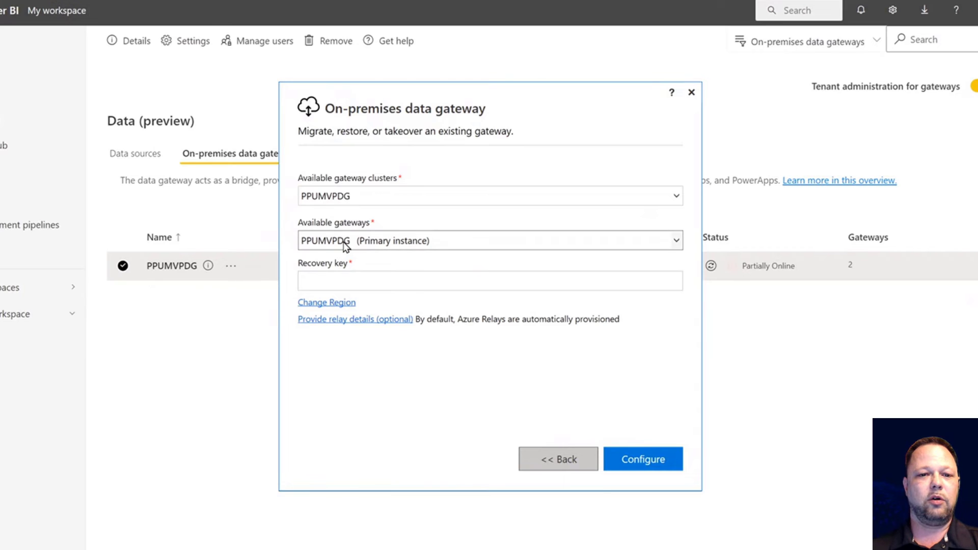
left_click(399, 247)
left_click(399, 243)
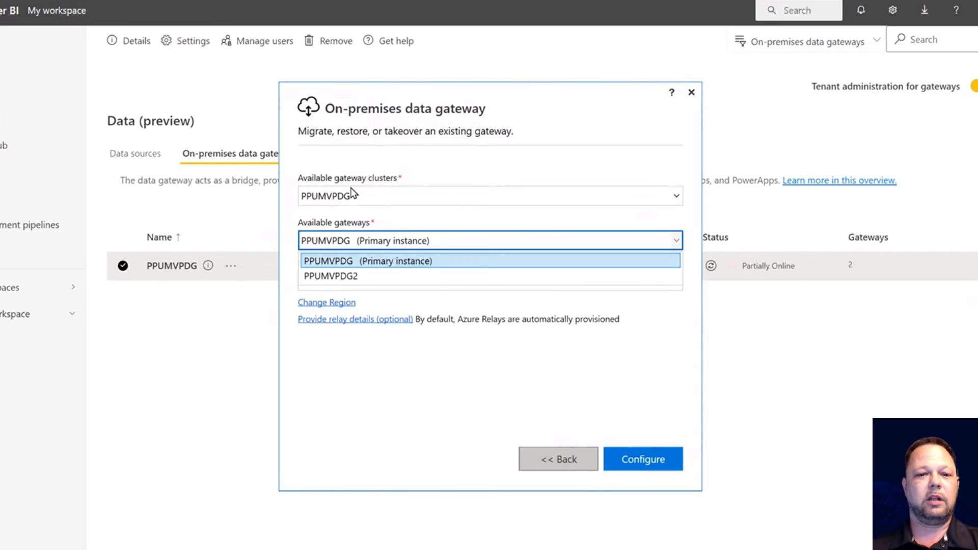
left_click(377, 204)
left_click(376, 203)
left_click(375, 203)
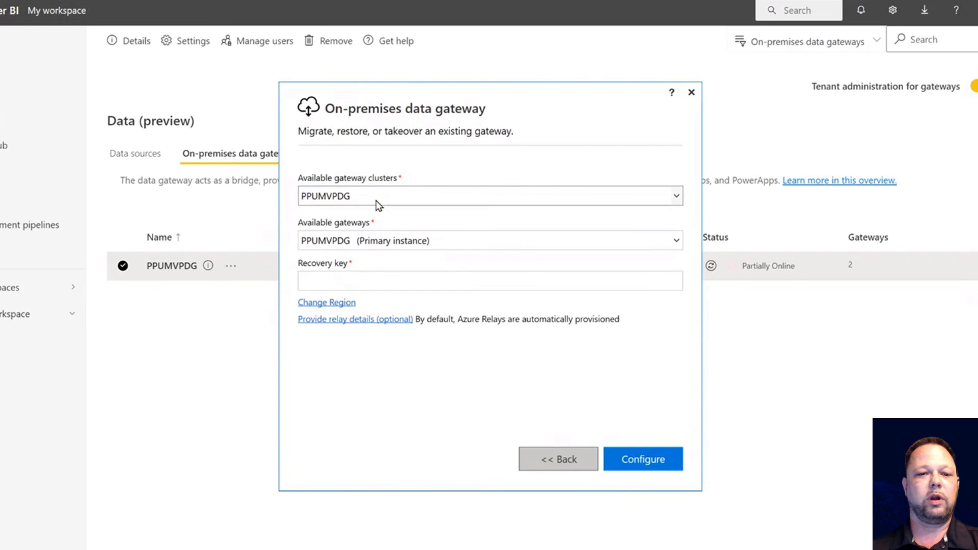
left_click(404, 248)
left_click(405, 248)
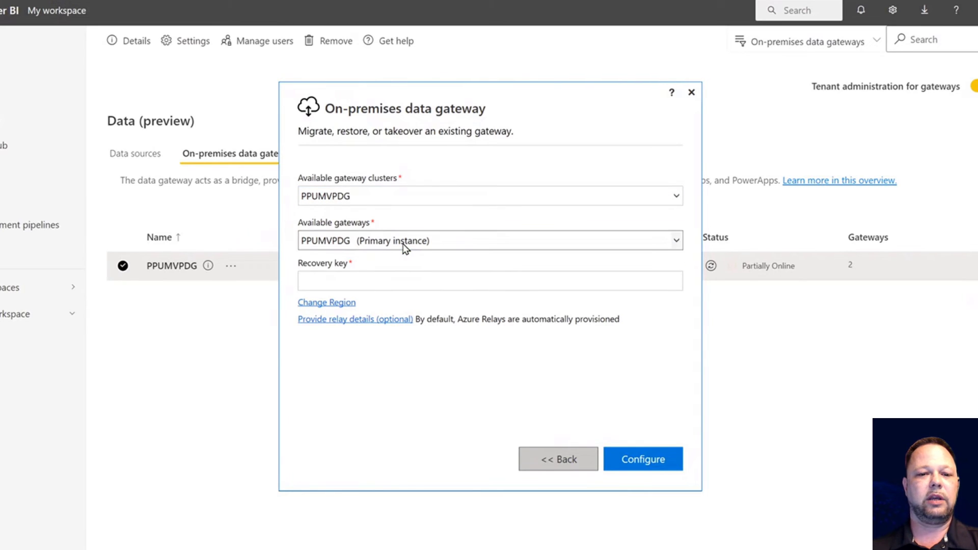
- Enter the recovery key and configure the recovered PPUMVPDG gateway
left_click(381, 283)
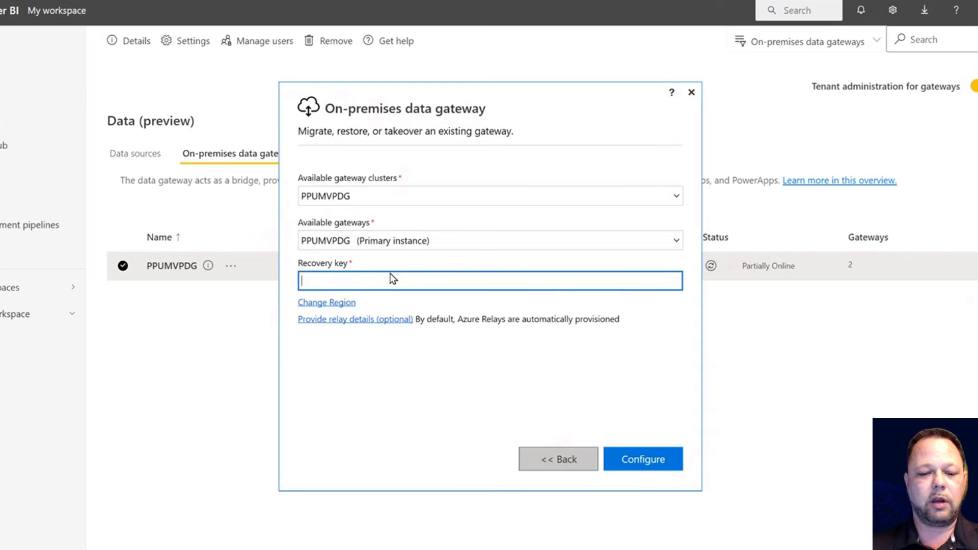
type("*")
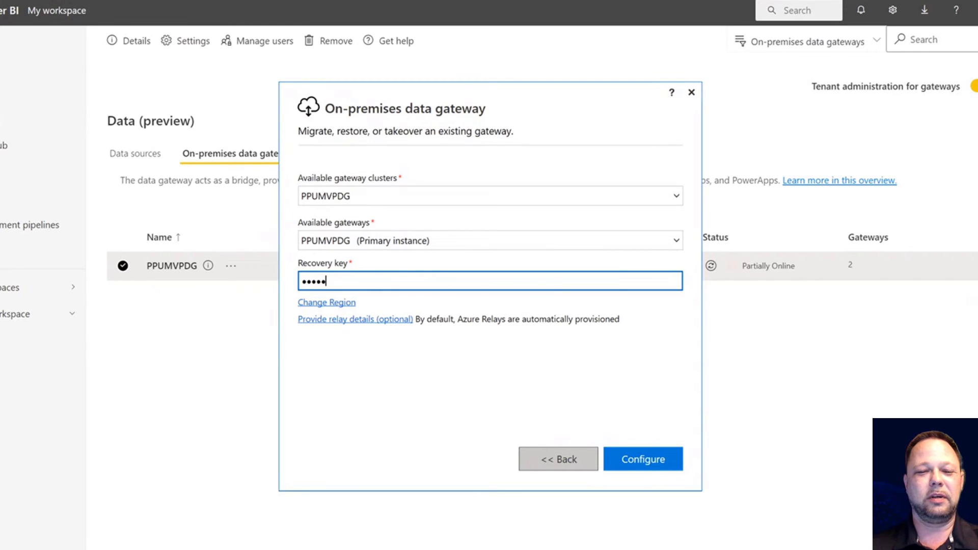
key("BackSpace")
key("BackSpace")
key("BackSpace")
key("BackSpace")
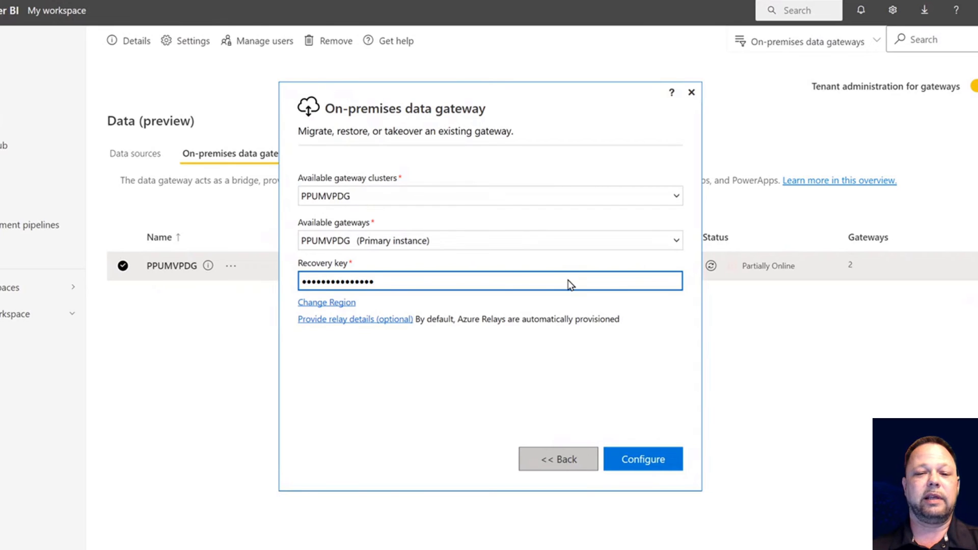
left_click(645, 457)
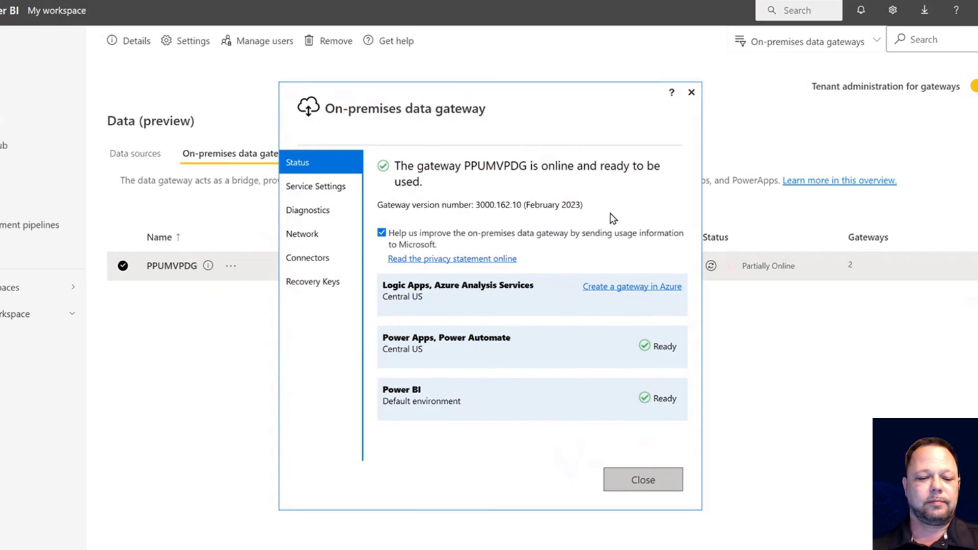
- Reload the gateways page and list PPUMVPDG's members, the primary and PPUMVPDG2
left_click(809, 136)
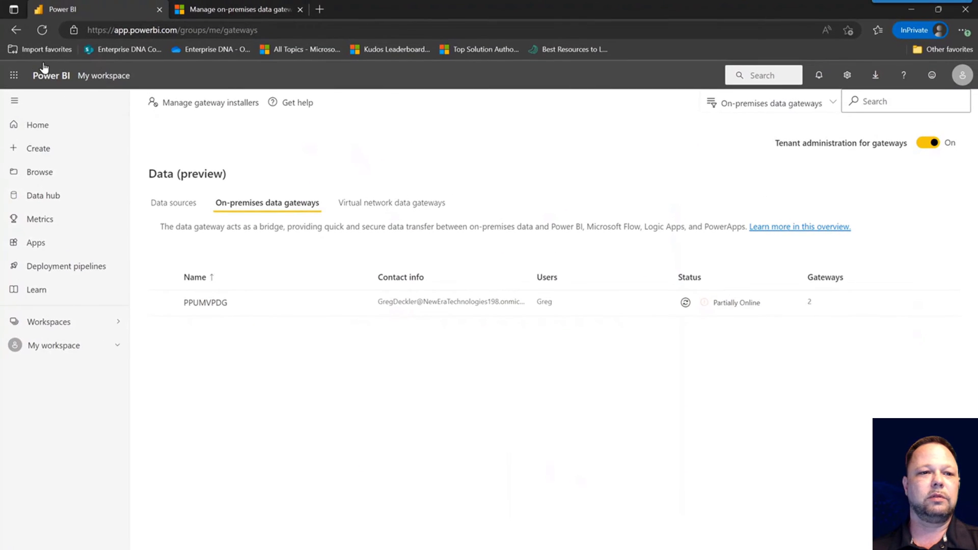
left_click(42, 30)
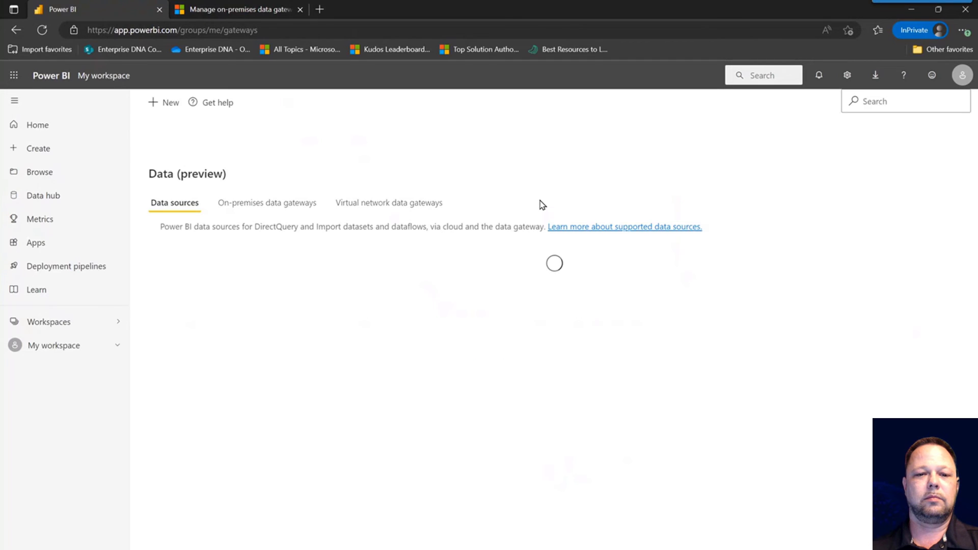
left_click(278, 204)
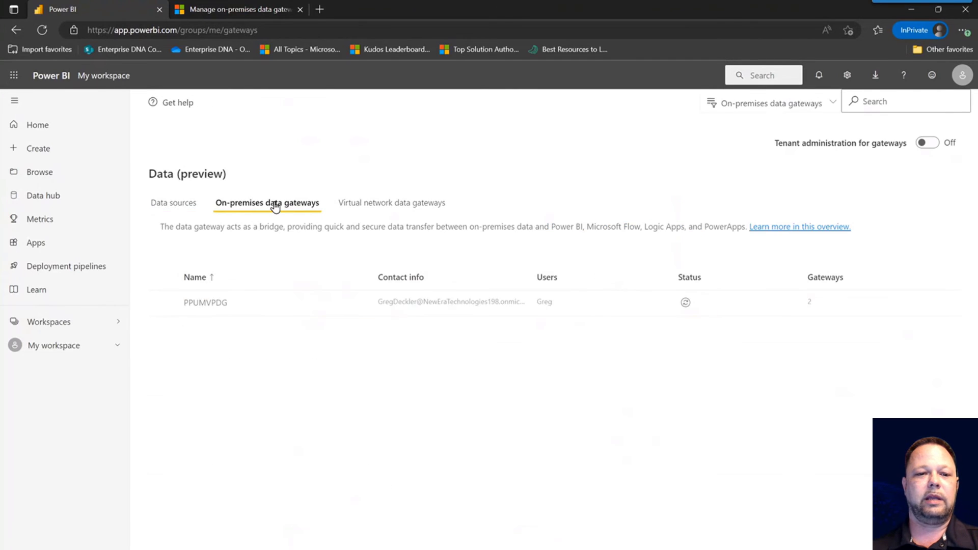
left_click(163, 303)
left_click(169, 102)
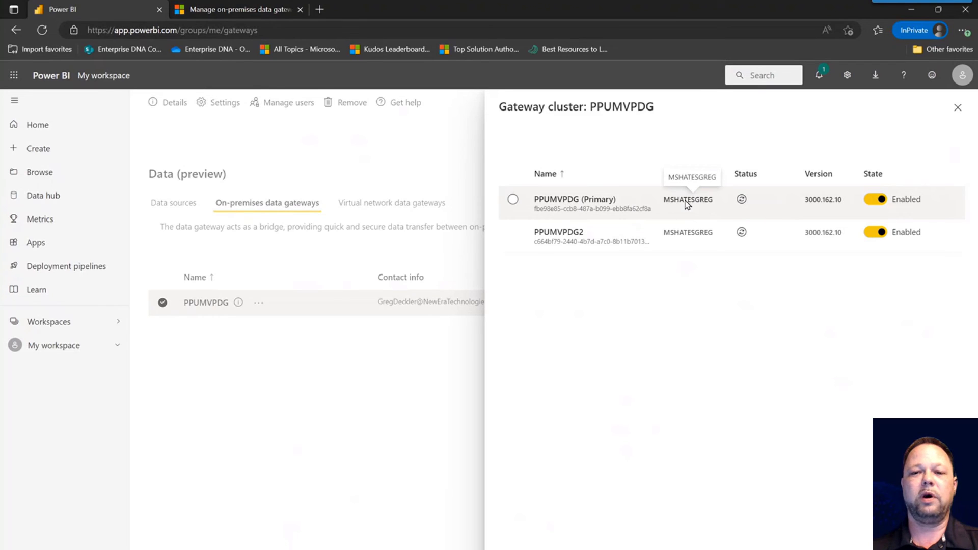
- Refresh both member statuses and remove the offline PPUMVPDG2 from the cluster
left_click(742, 198)
left_click(742, 233)
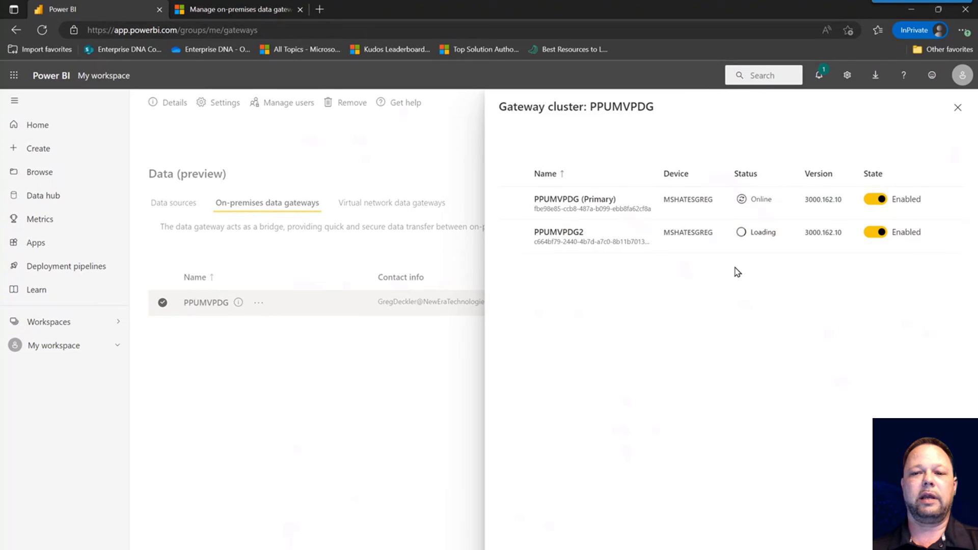
left_click(513, 232)
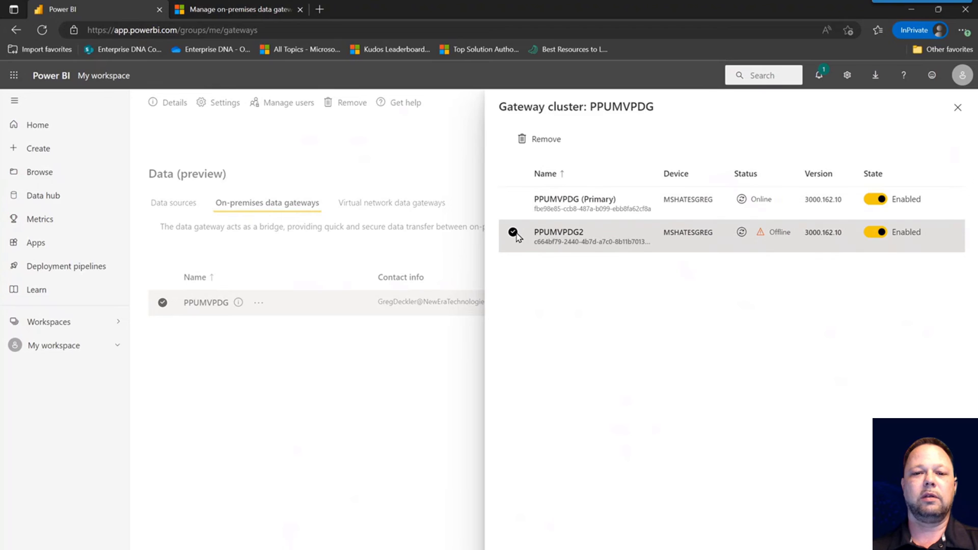
left_click(543, 142)
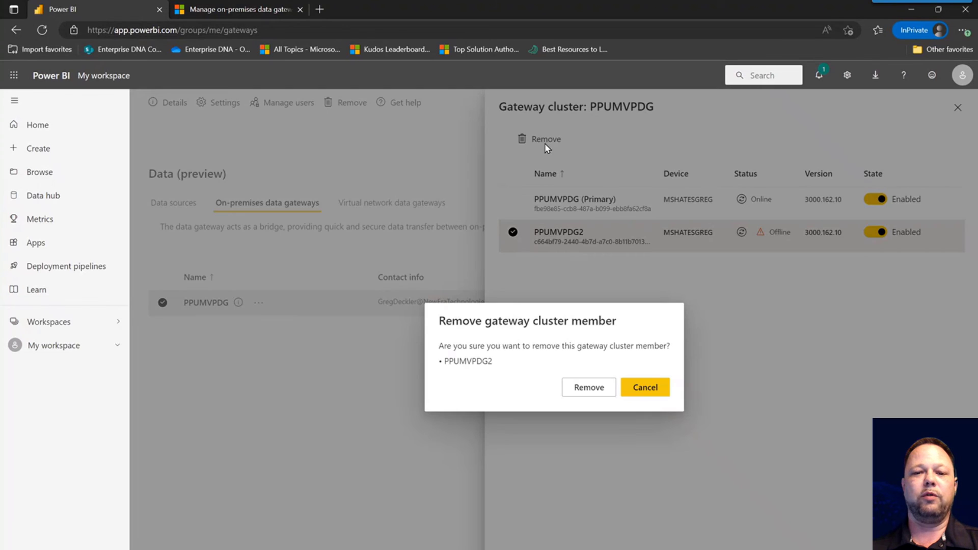
left_click(599, 393)
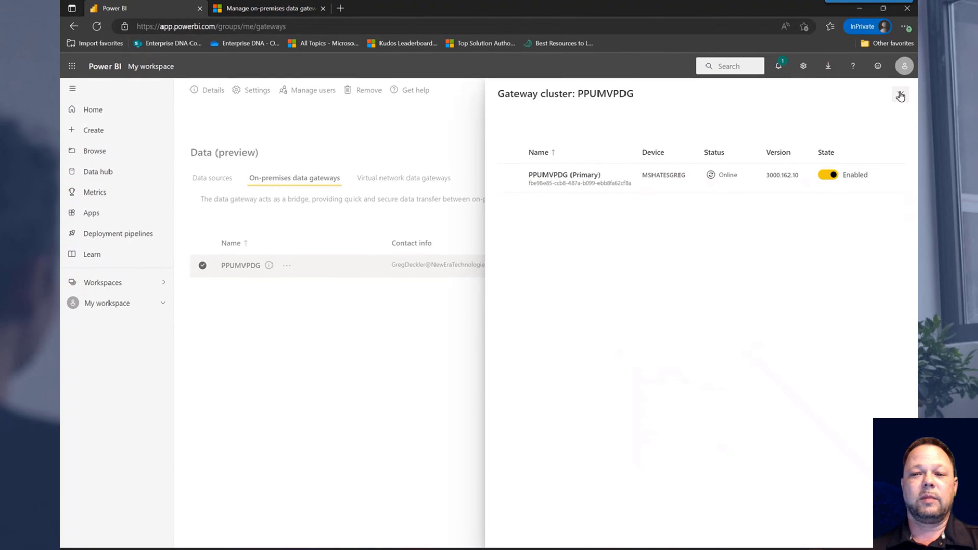
left_click(901, 97)
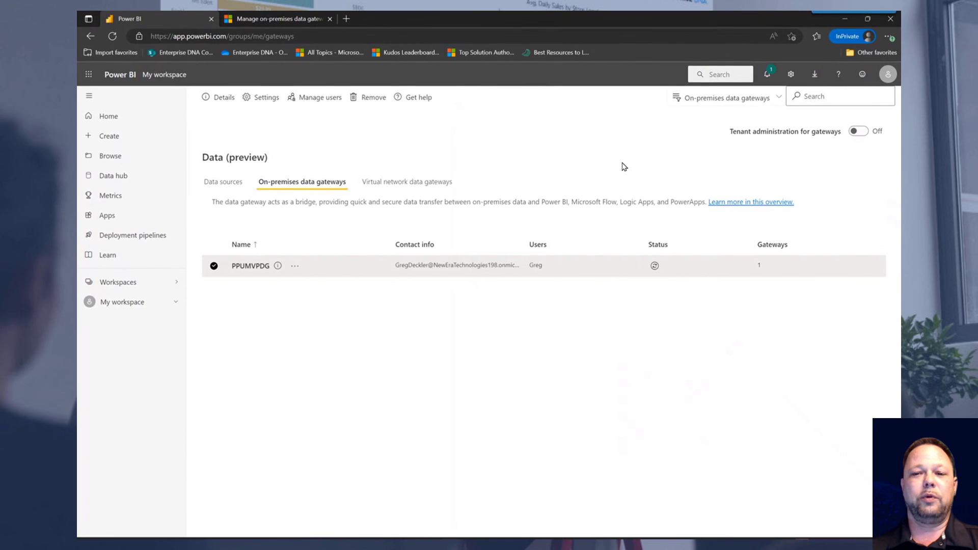